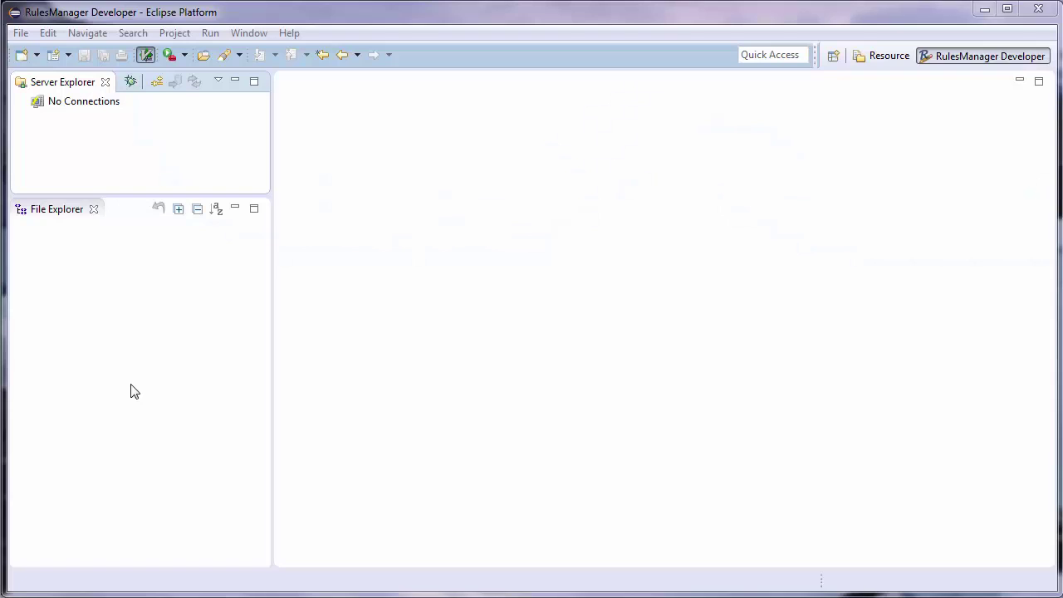
click(156, 82)
click(655, 169)
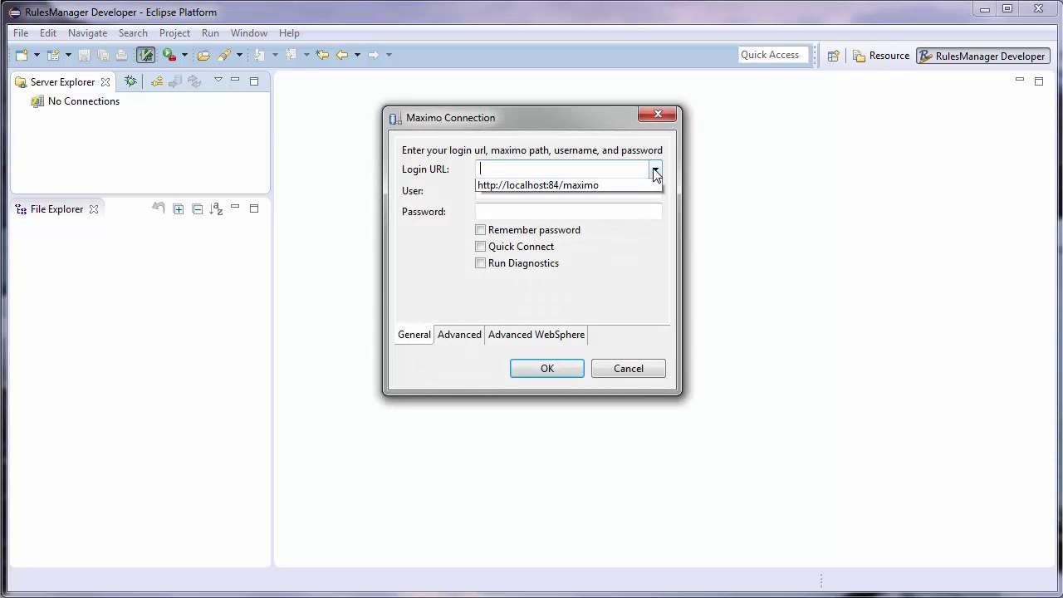
click(655, 169)
click(655, 170)
click(627, 186)
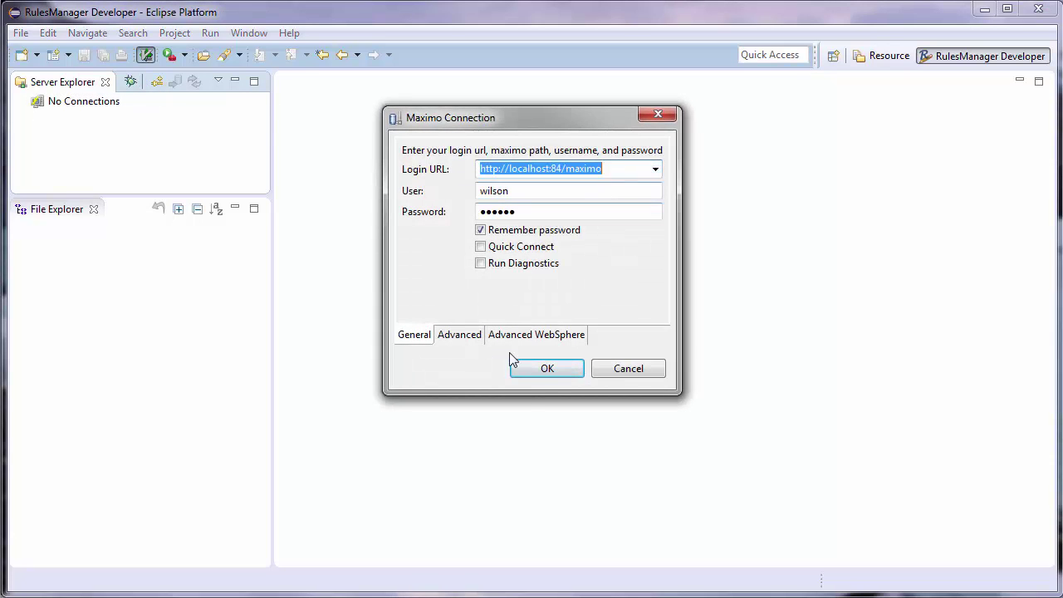
click(548, 370)
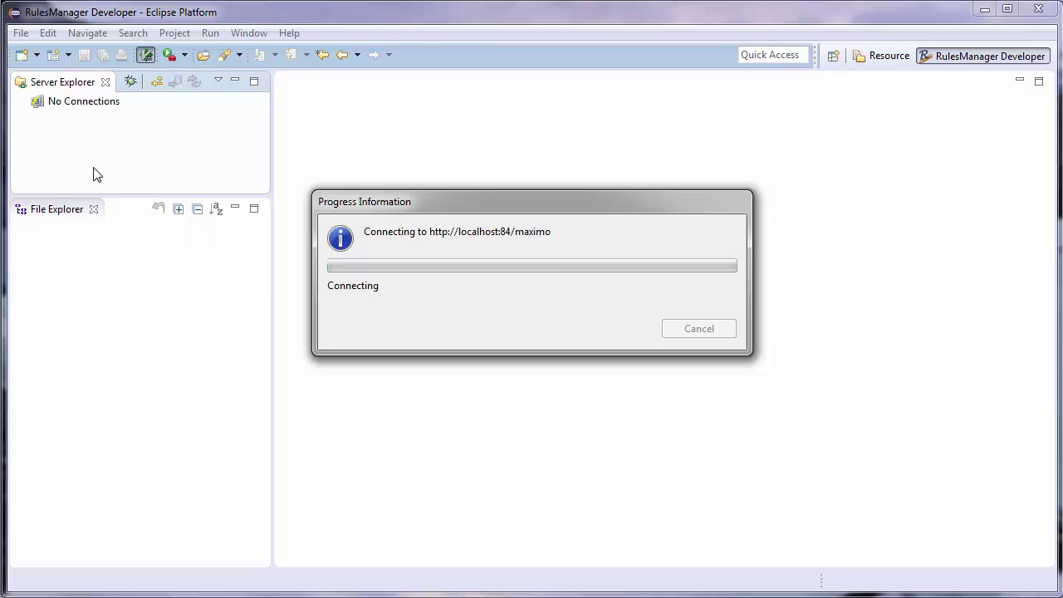
- Open Rules.xml and add a new ApplicationConfig rule without choosing an application
click(23, 102)
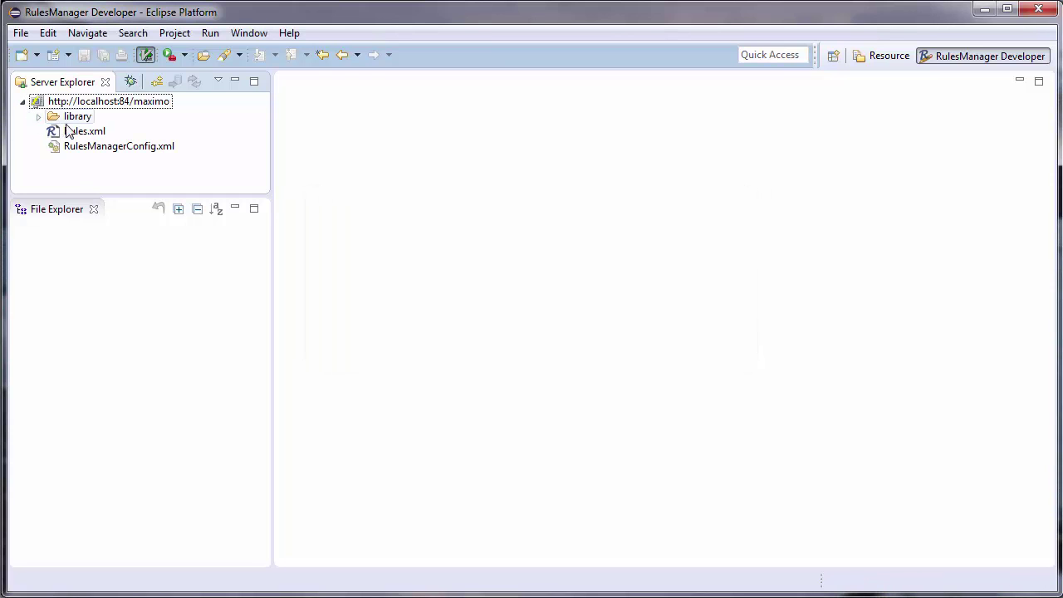
click(83, 132)
right_click(121, 309)
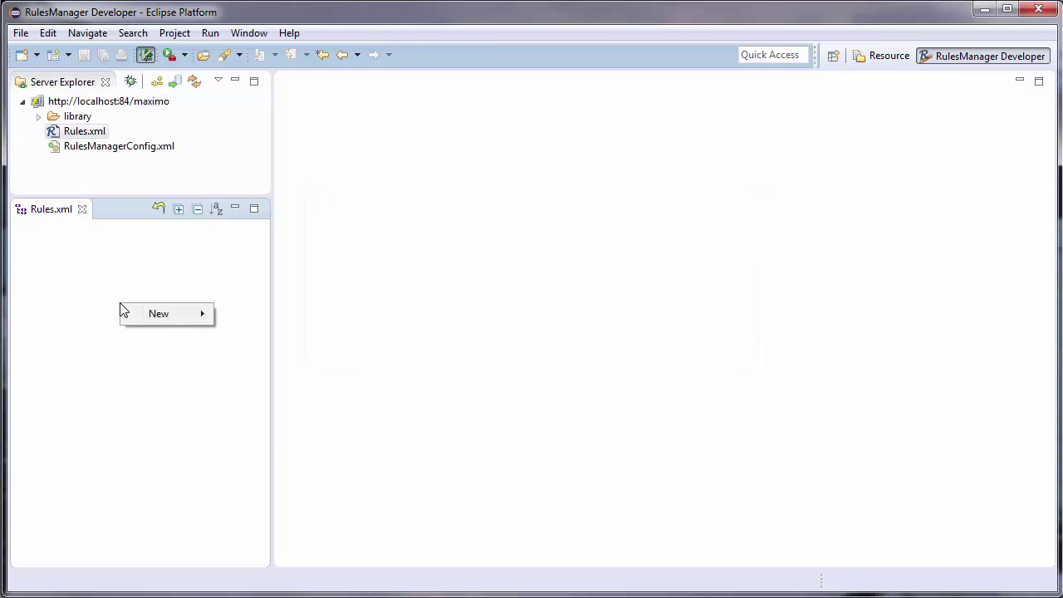
mouse_move(154, 315)
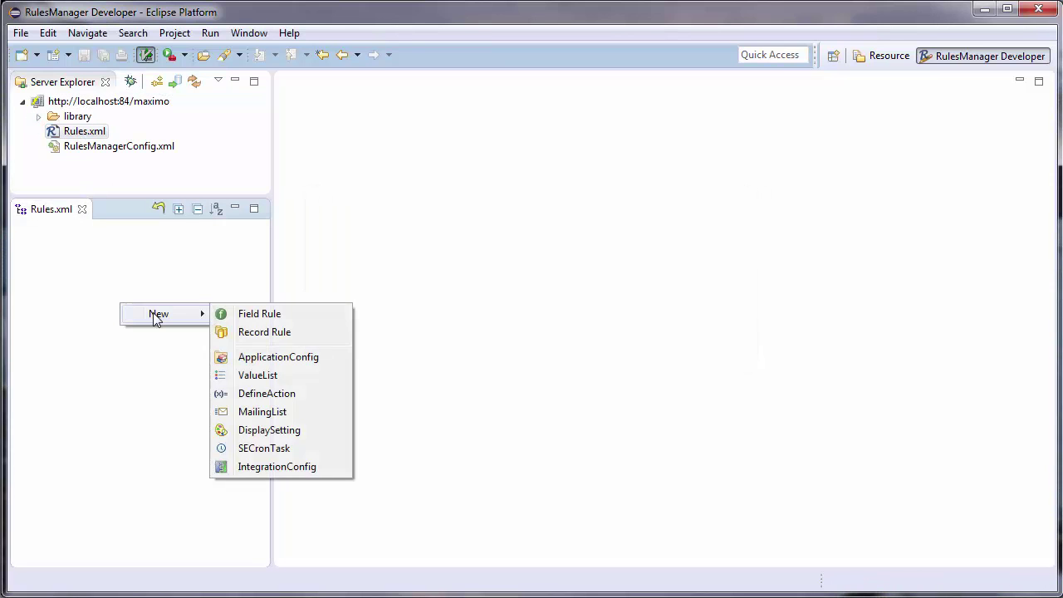
click(334, 366)
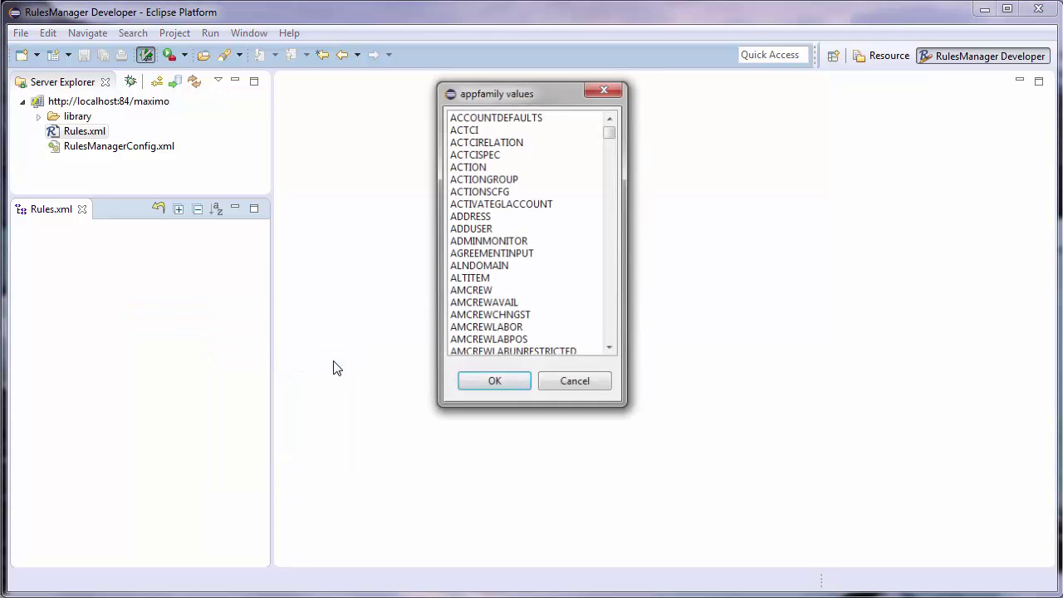
click(593, 379)
- Append a Control under ApplicationConfig and a ControlProperty under that Control
right_click(87, 225)
mouse_move(218, 259)
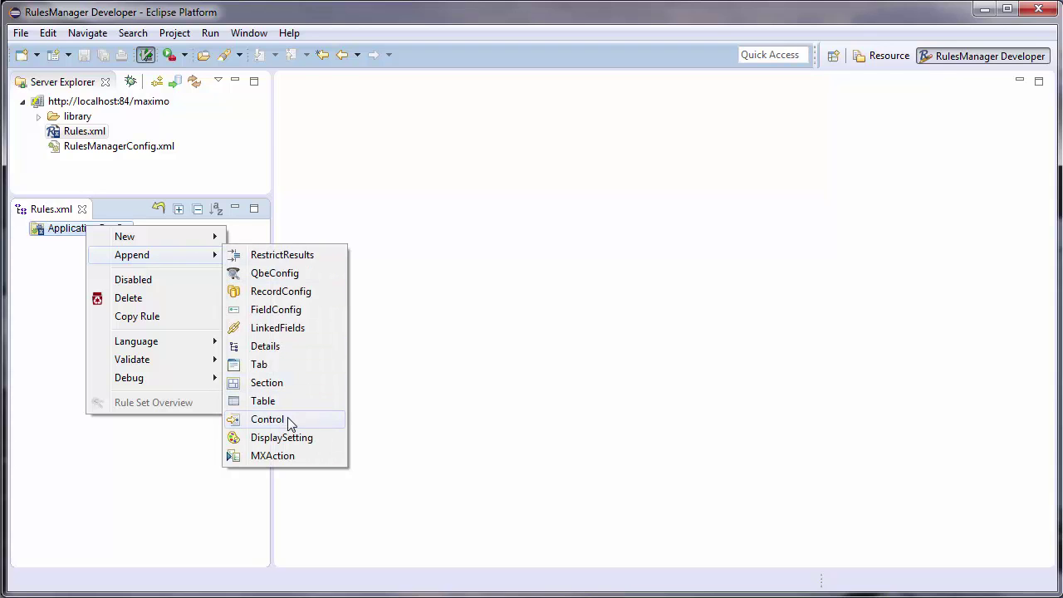
click(288, 419)
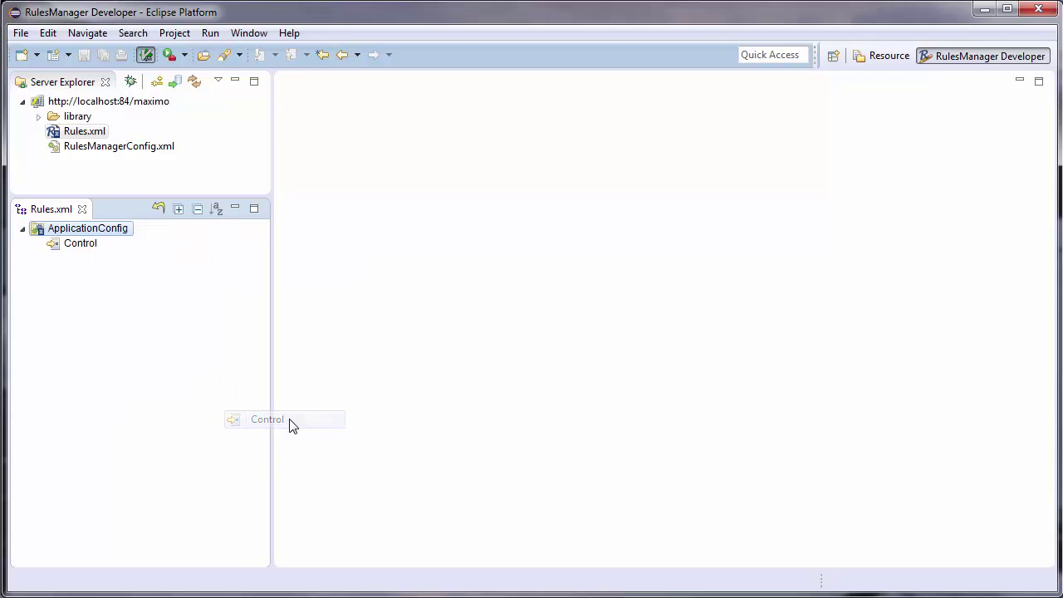
click(88, 249)
right_click(90, 255)
mouse_move(164, 285)
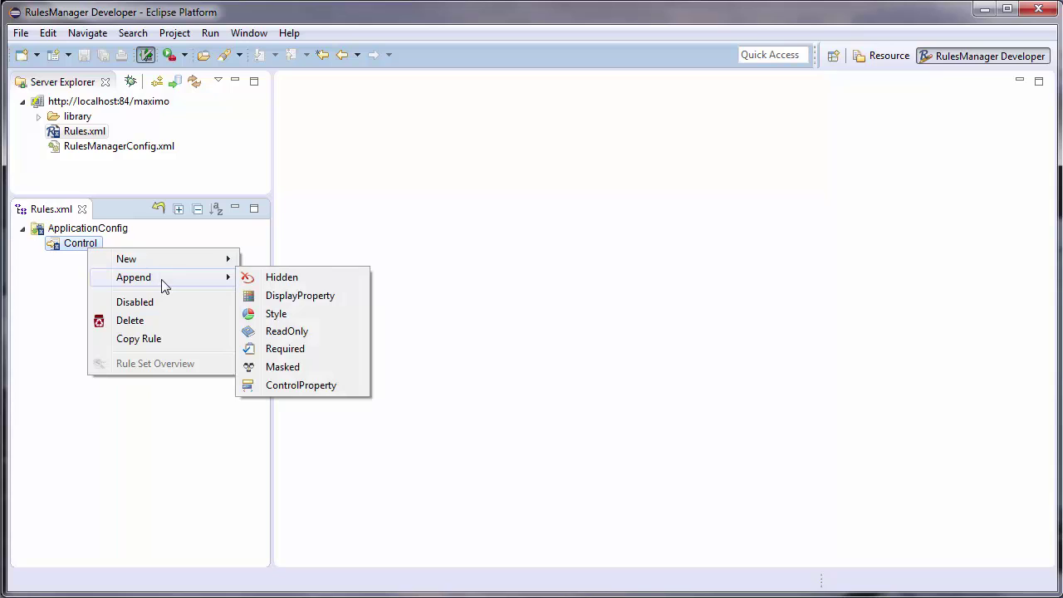
click(358, 390)
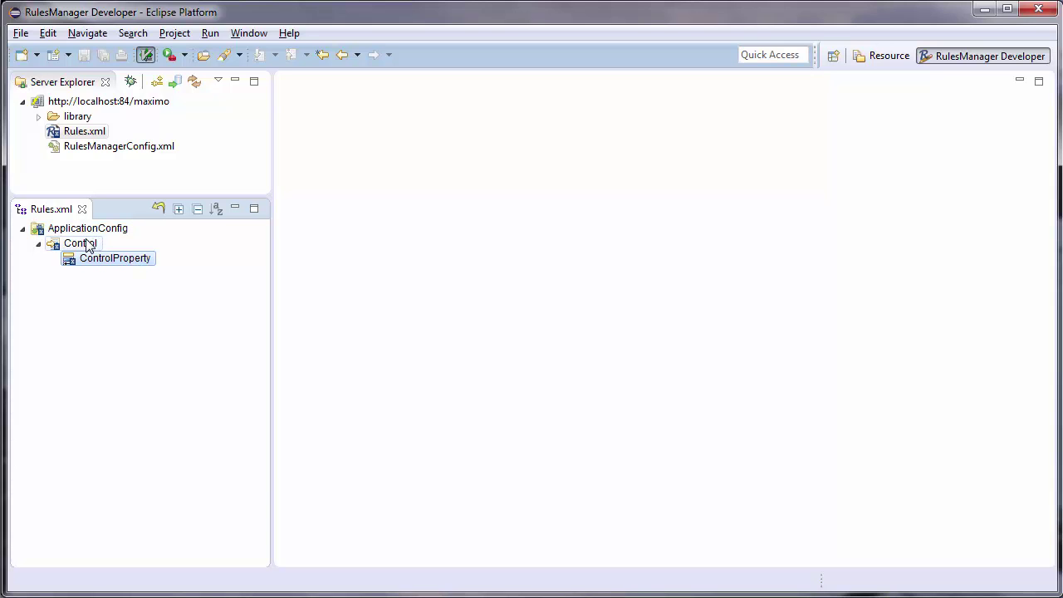
- In the Properties view, give the Control rule the id mainrec
key(alt+shift+q)
key(q)
key(Return)
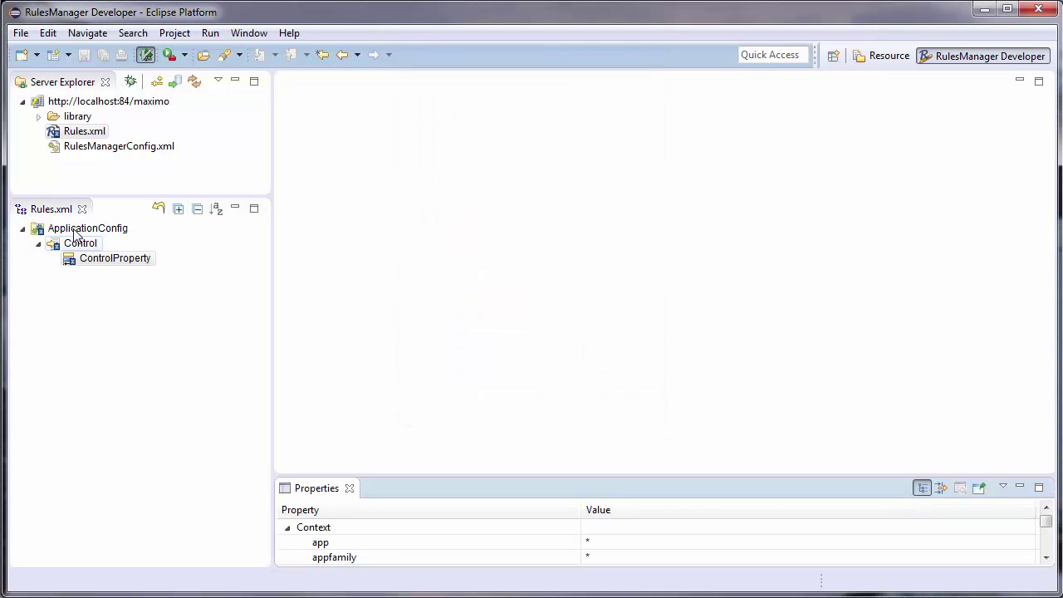
click(87, 229)
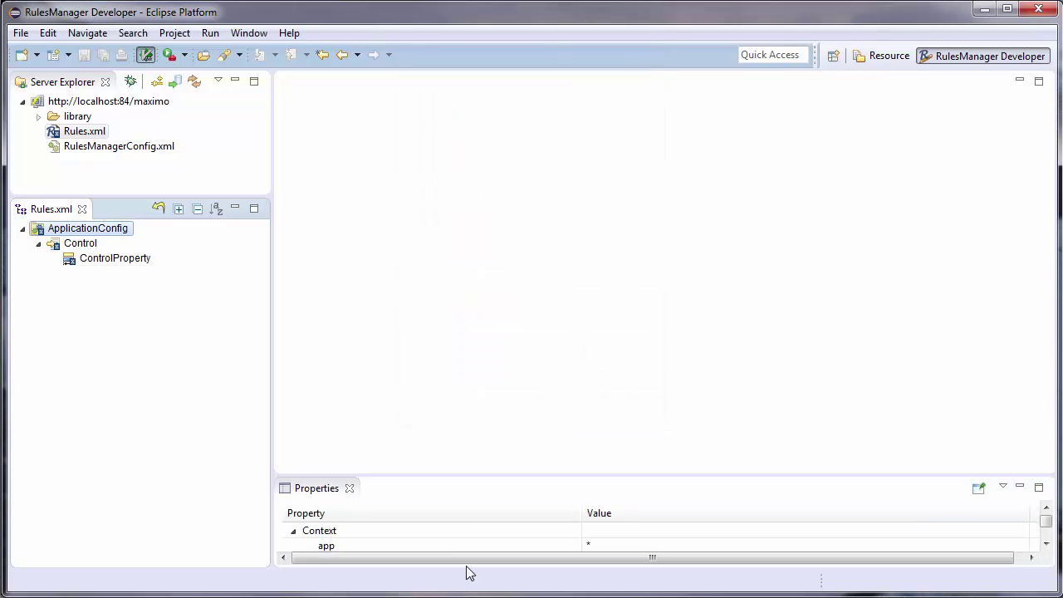
click(81, 243)
drag(636, 477, 625, 435)
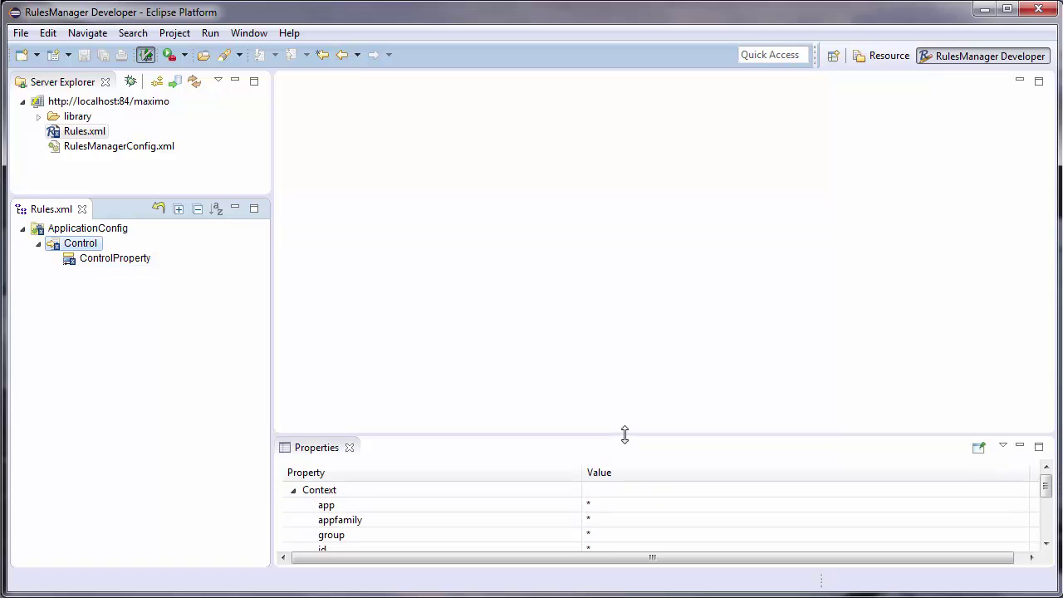
click(615, 548)
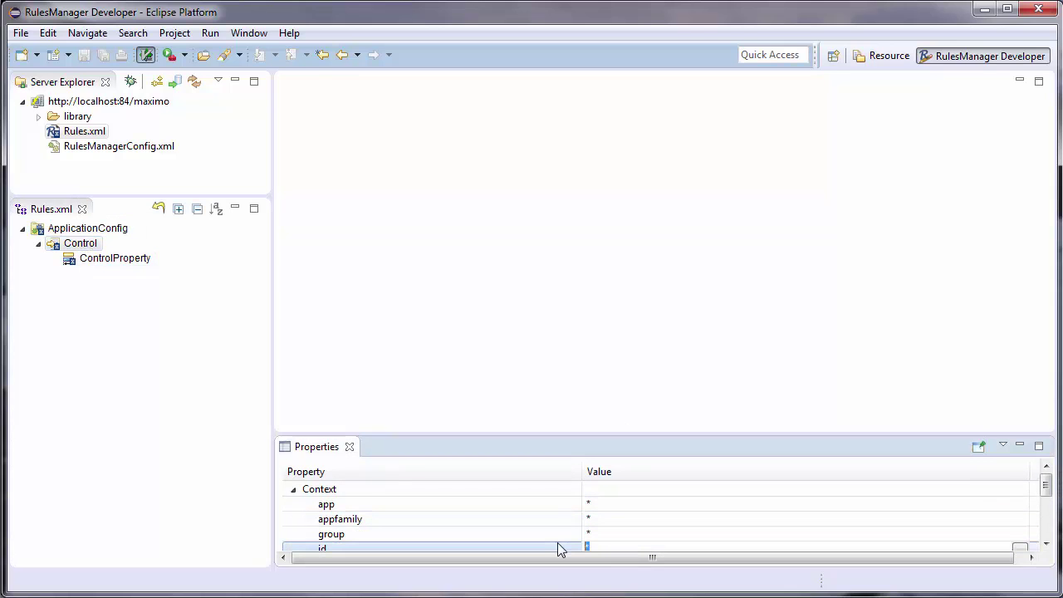
text(mainrec)
key(Return)
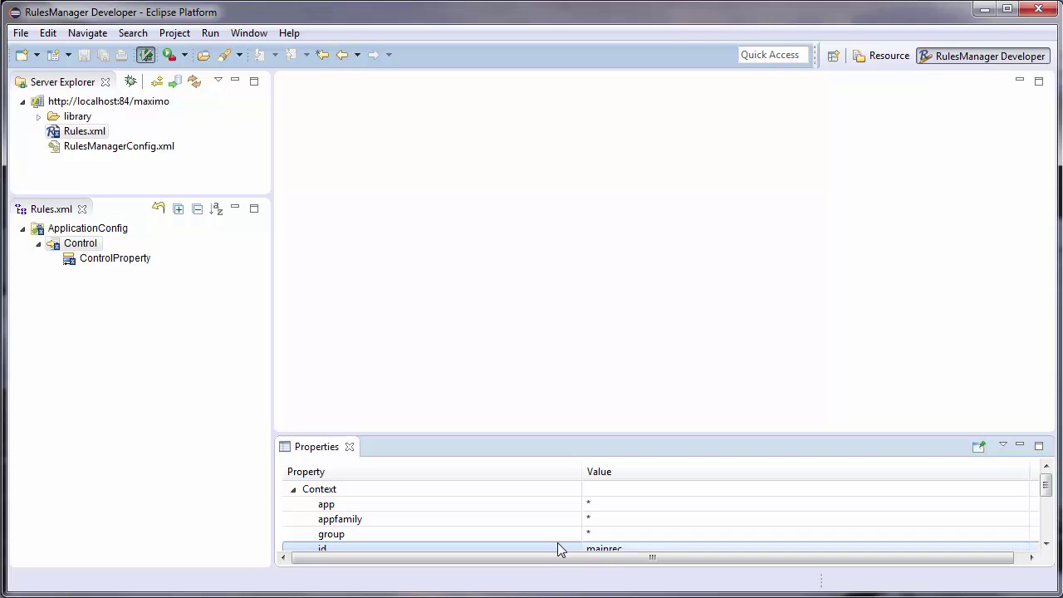
drag(365, 436, 365, 421)
click(349, 432)
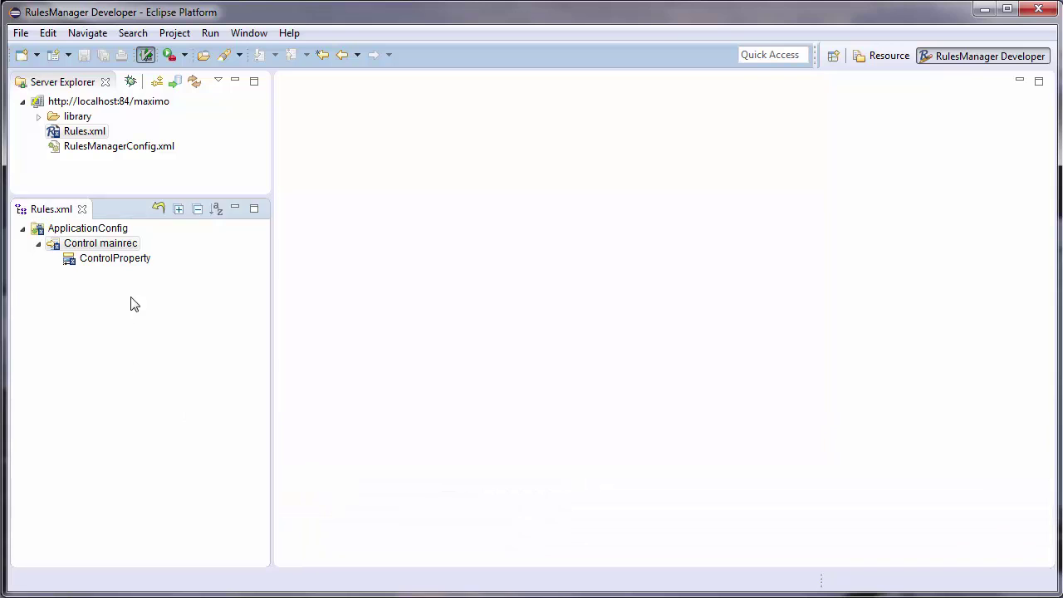
- Set the ControlProperty's property to display with value true
double_click(122, 260)
click(398, 175)
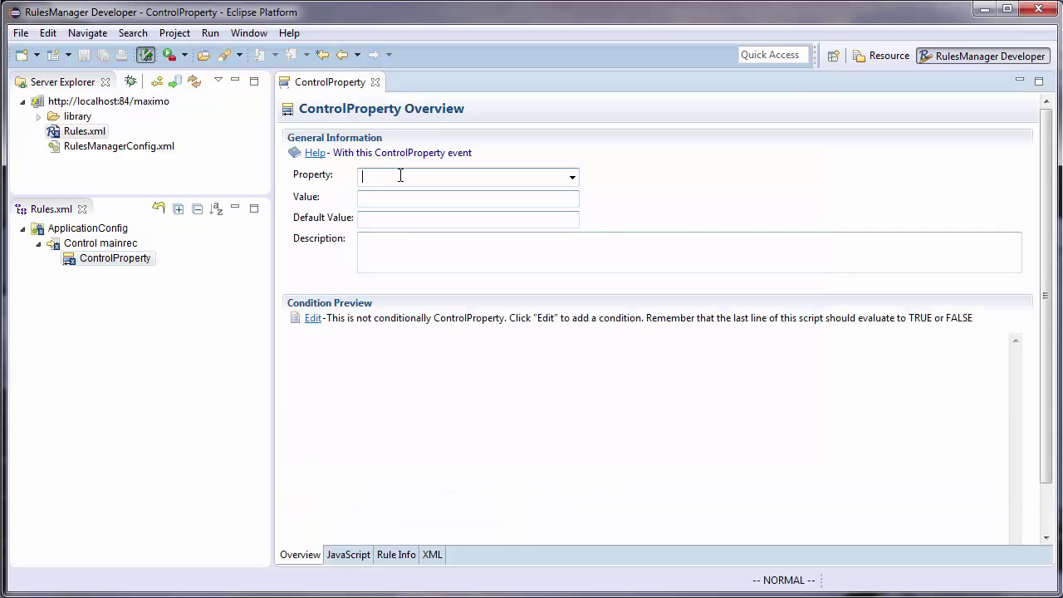
text(display)
key(Tab)
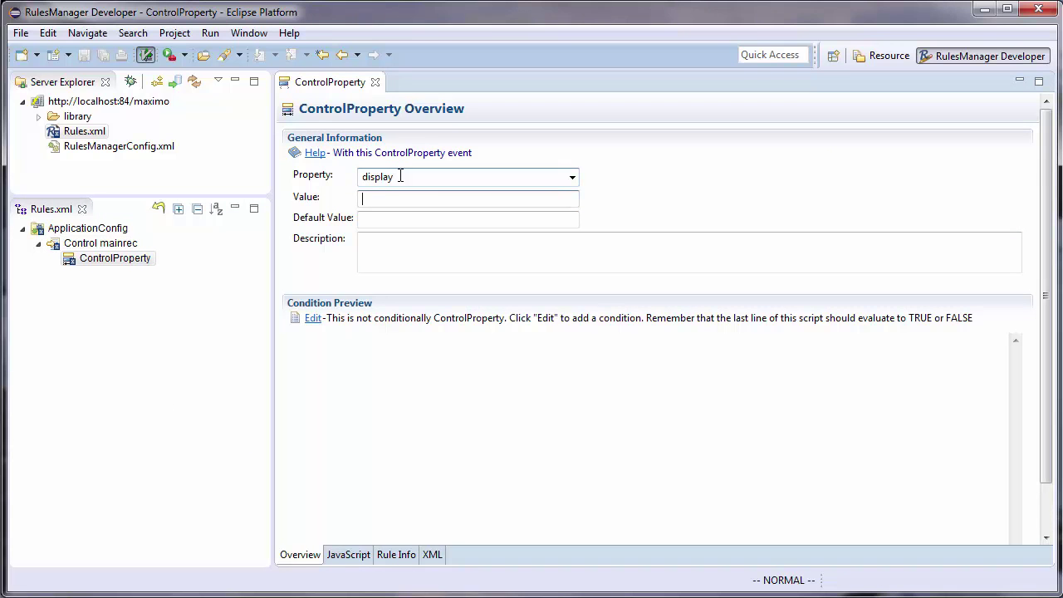
text(true)
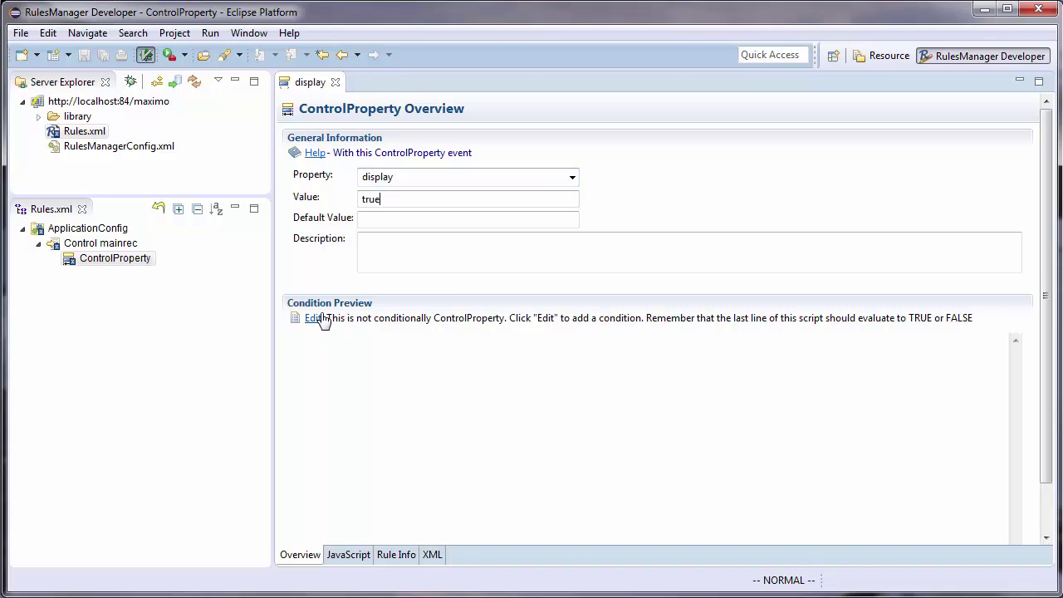
- Write the condition script '// always disabled' followed by 'false;' and save it
click(315, 319)
text(i)
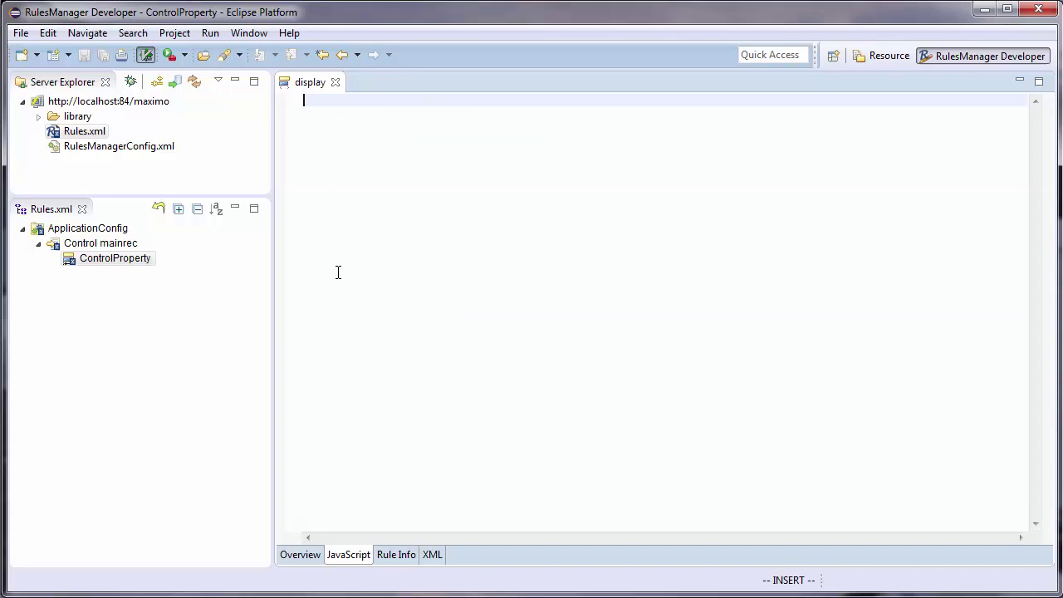
text(// alway)
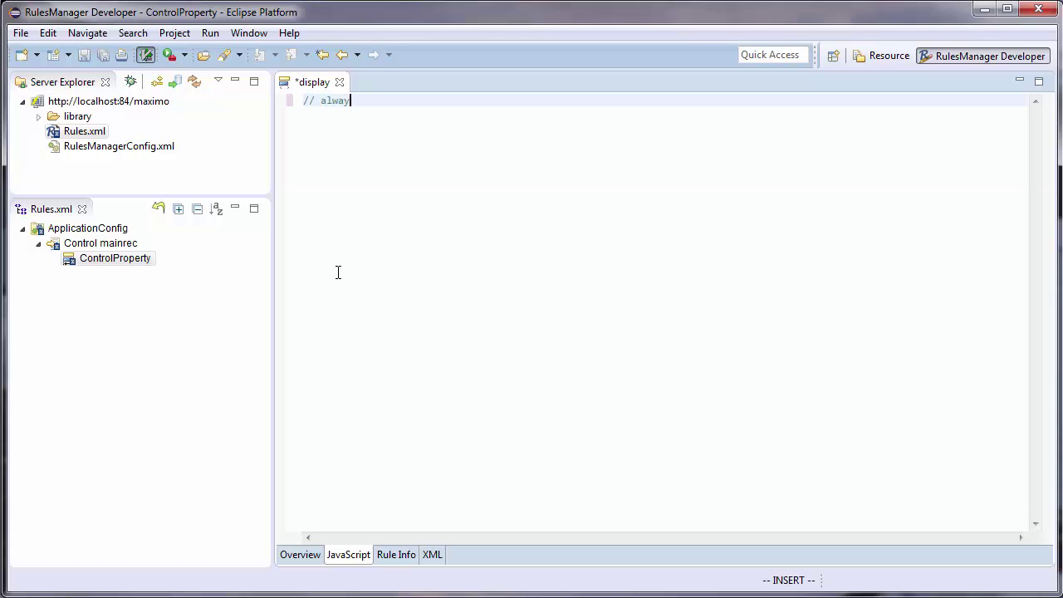
text(s disabled)
key(Escape)
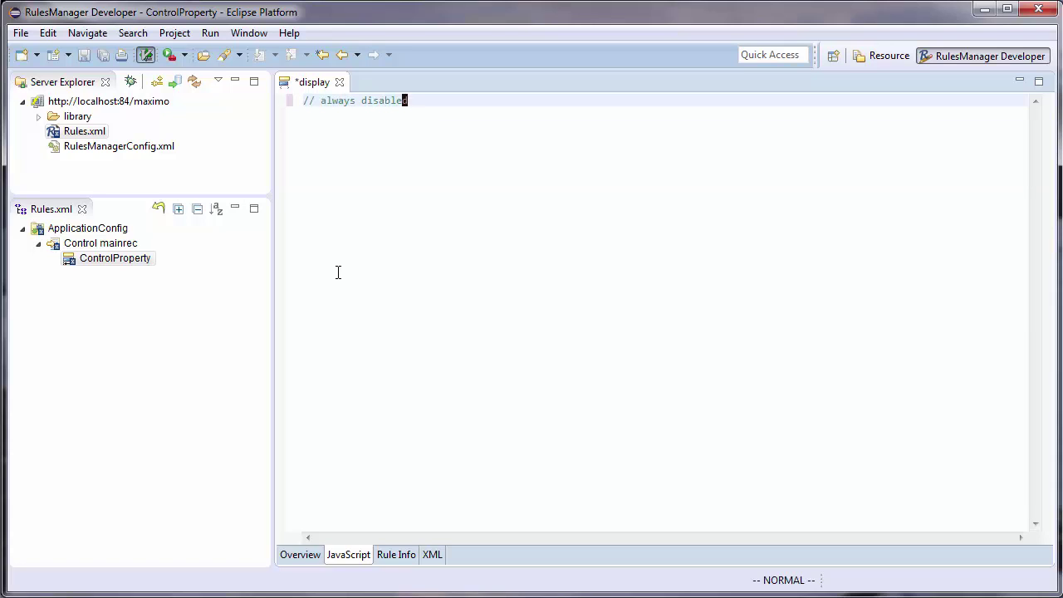
text(ofalse)
key(Escape)
text(A;)
key(Escape)
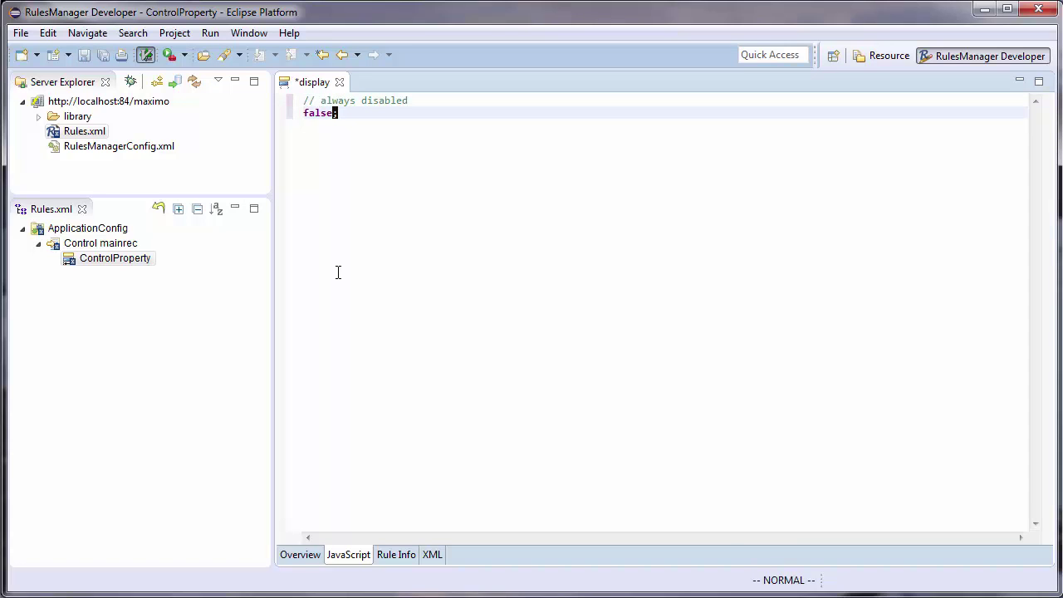
key(ctrl+s)
- Add the comment '// get any new assigments' at the top of the script
key(k)
key(O)
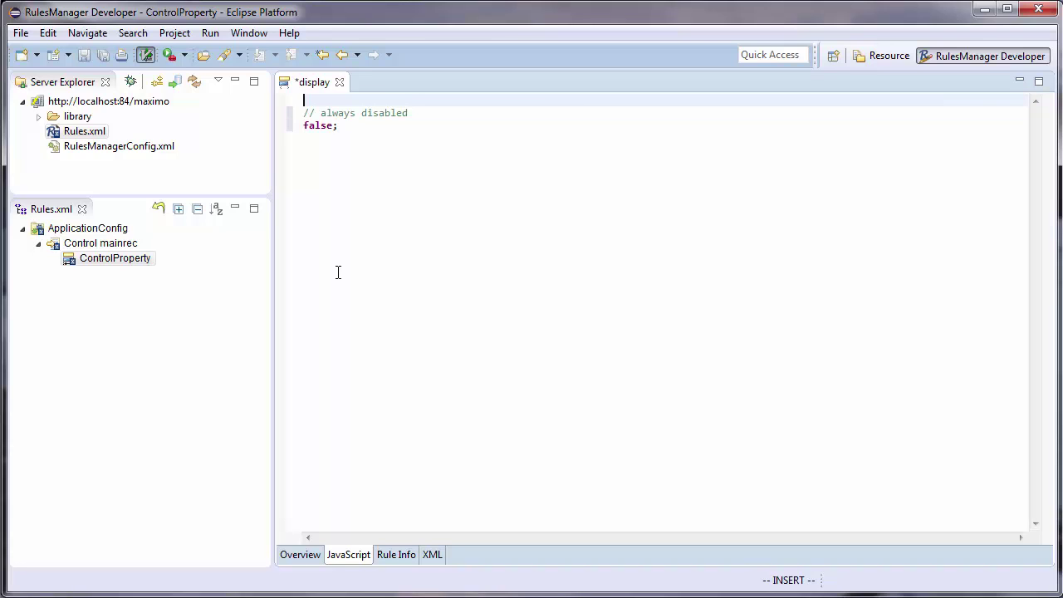
text(// get any new assing)
key(BackSpace)
key(BackSpace)
text(gments)
key(Return)
- Declare var assignments = TOOLS.ASSIGMENTS.fetchNew(MAXIMO) using content assist
text(var assignement)
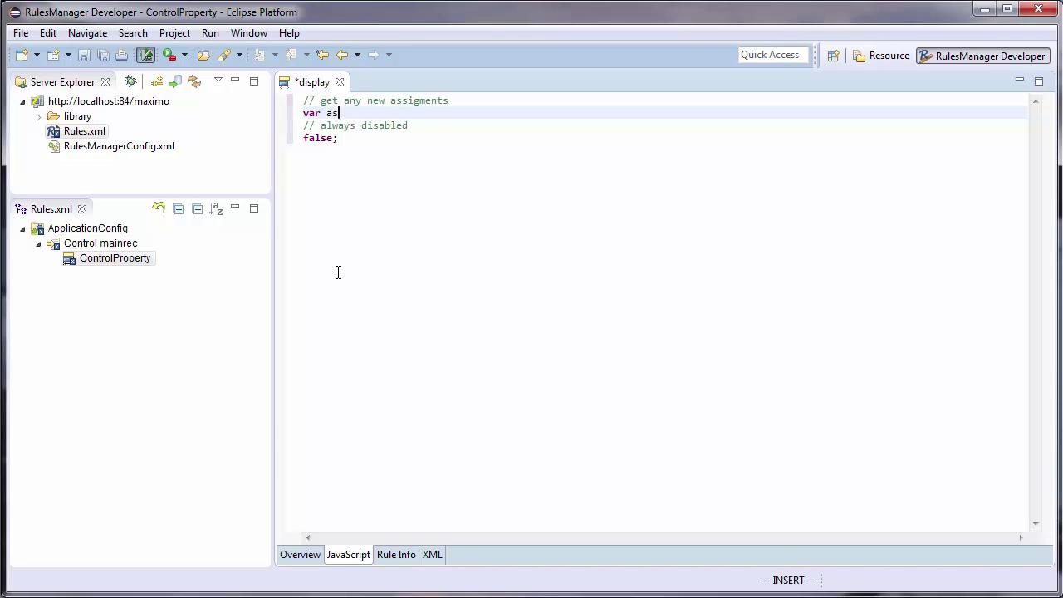
key(BackSpace)
key(BackSpace)
key(BackSpace)
key(BackSpace)
text(ments = T)
key(ctrl+space)
key(Return)
text(.)
key(ctrl+space)
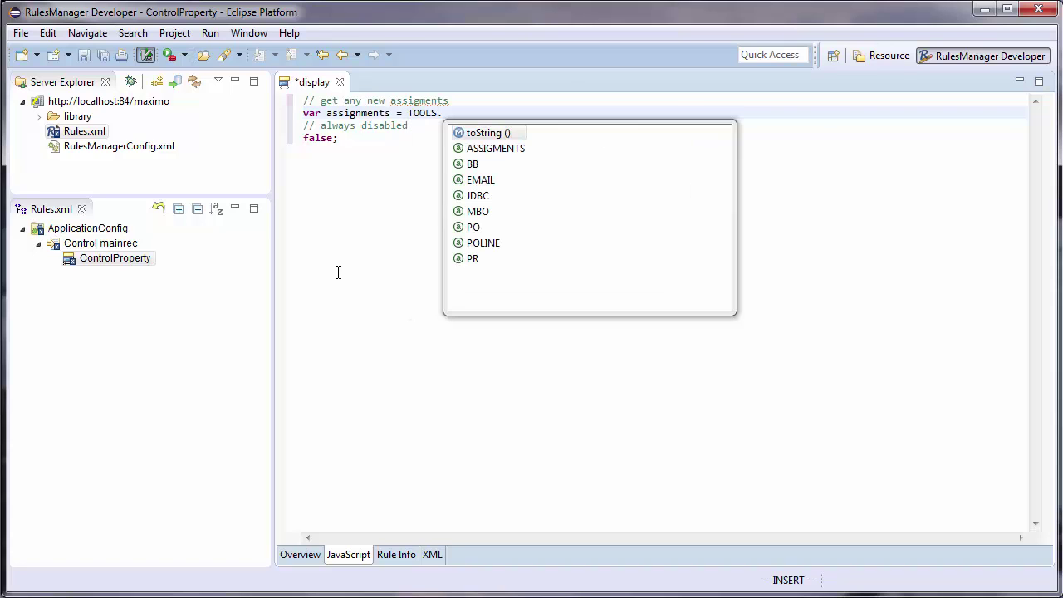
key(Down)
key(Return)
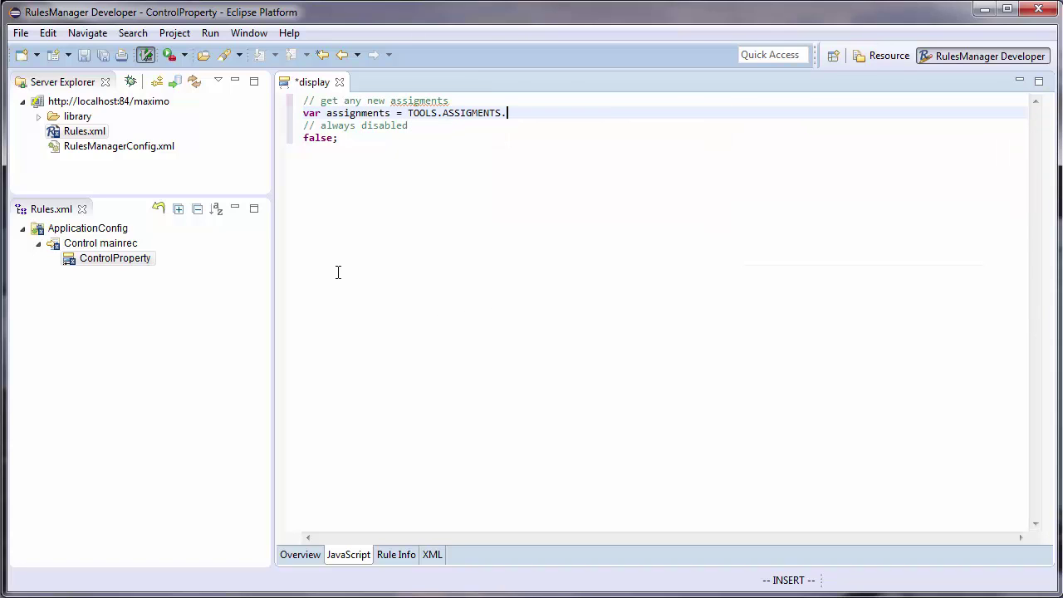
key(ctrl+space)
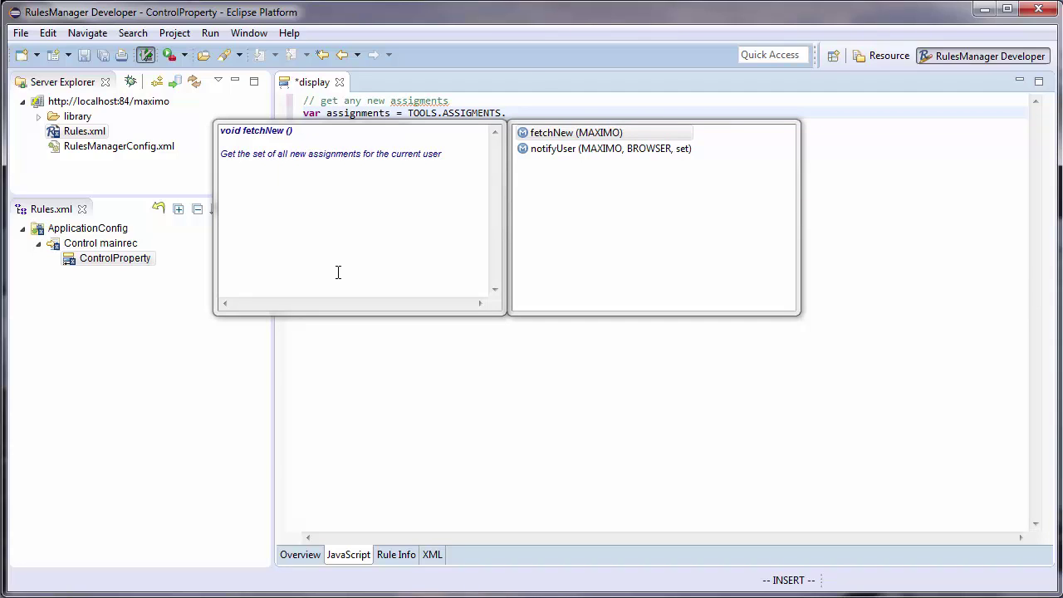
key(Return)
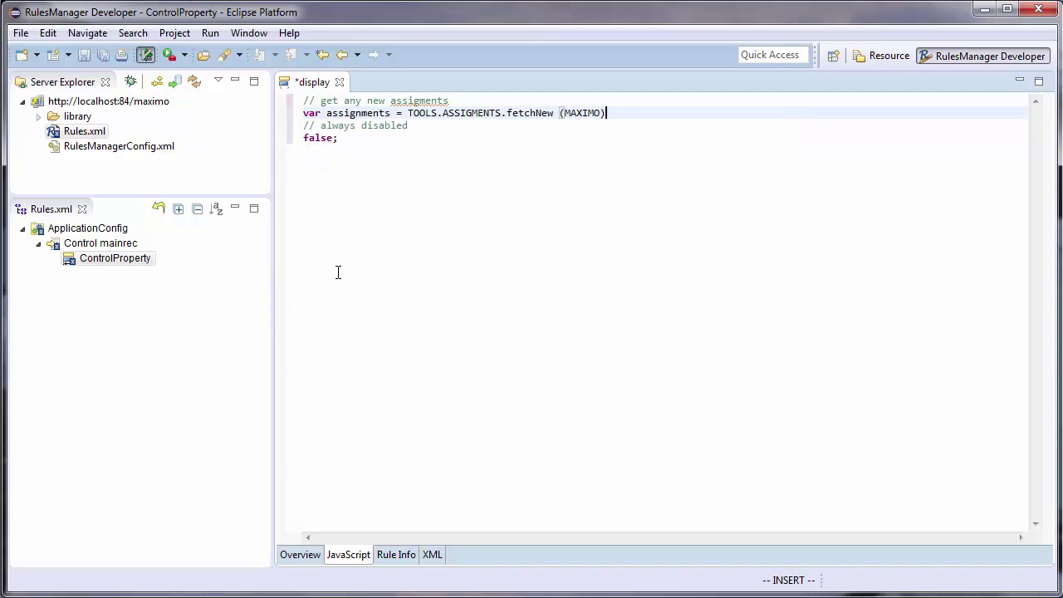
- Add an if(assignments){ } block below the fetch statement
key(Return)
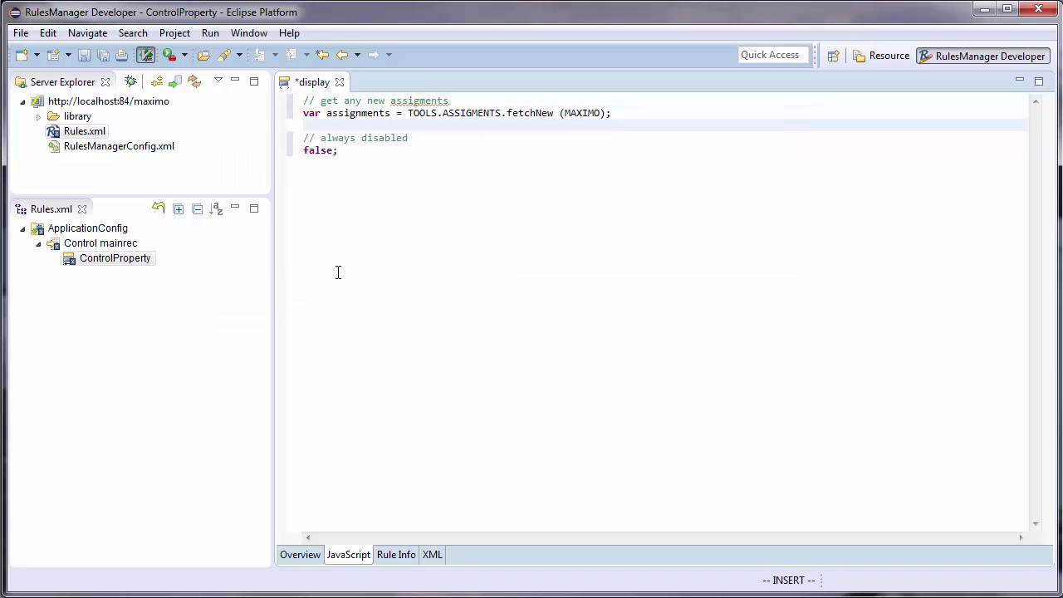
key(Return)
text(if)
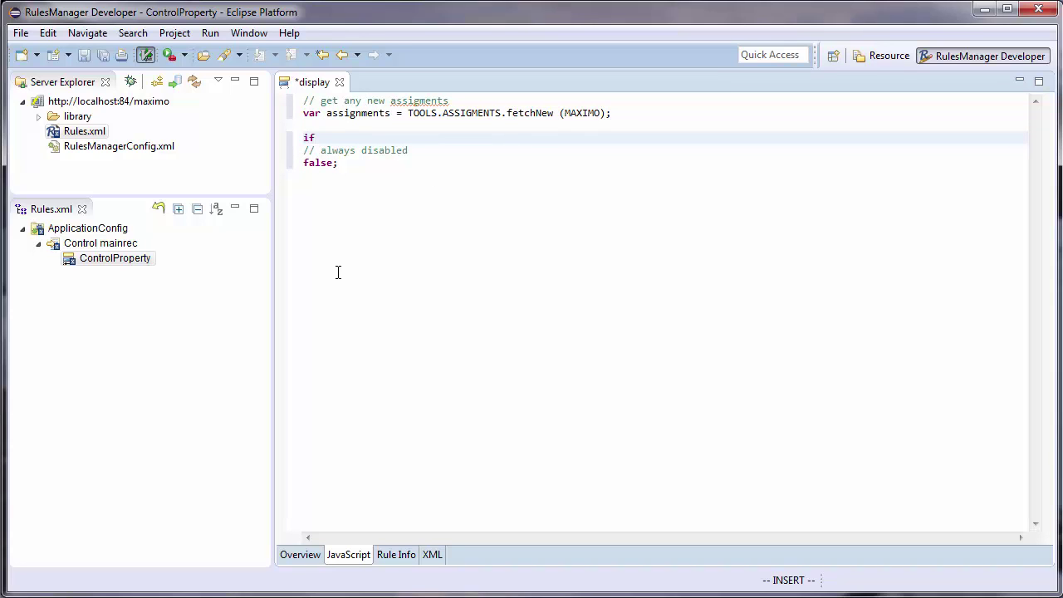
text(()
key(ctrl+space)
text(a)
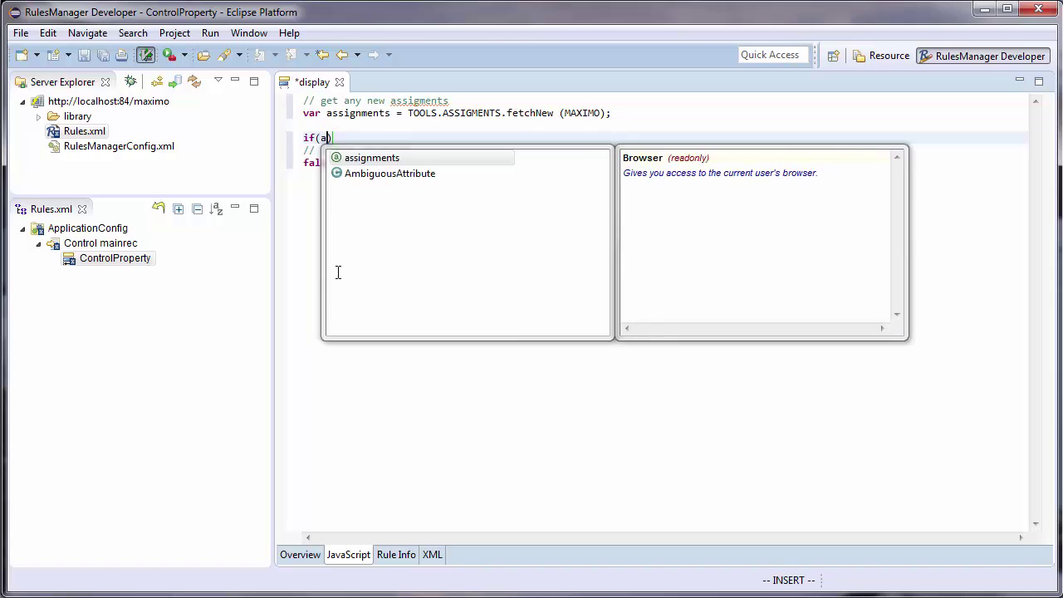
key(Return)
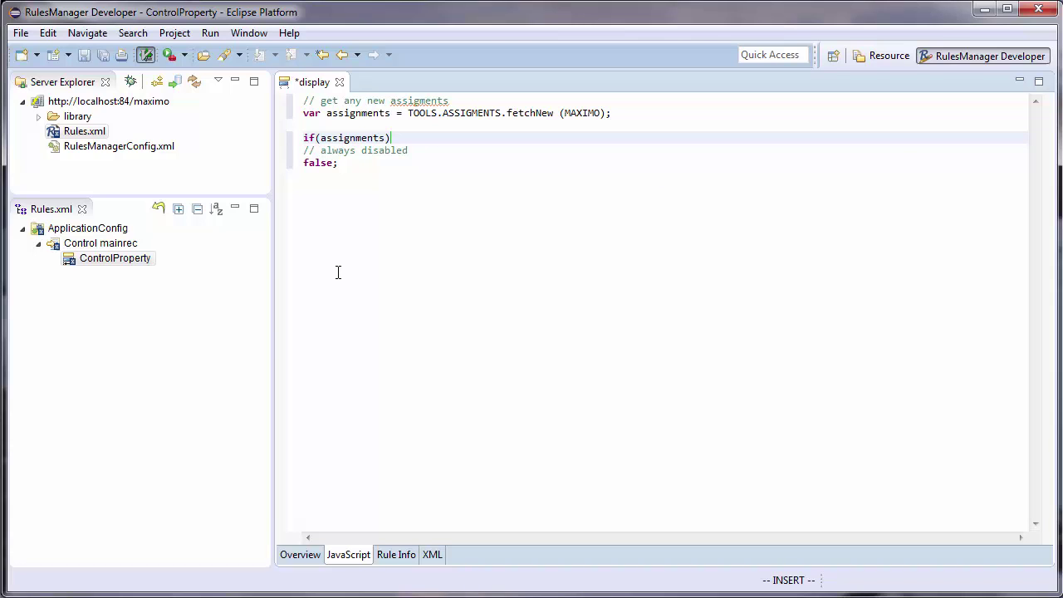
text({)
key(Return)
key(Escape)
key(d)
key(d)
key(o)
- Add the comment '// if there are any, notify users' above the if block
key(Escape)
key(k)
key(k)
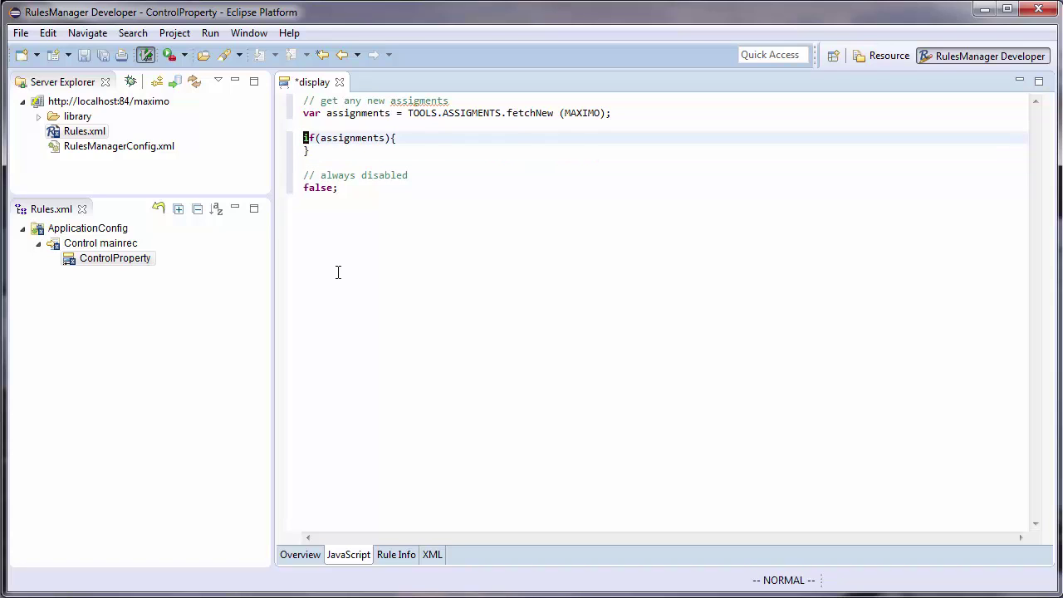
text(O//)
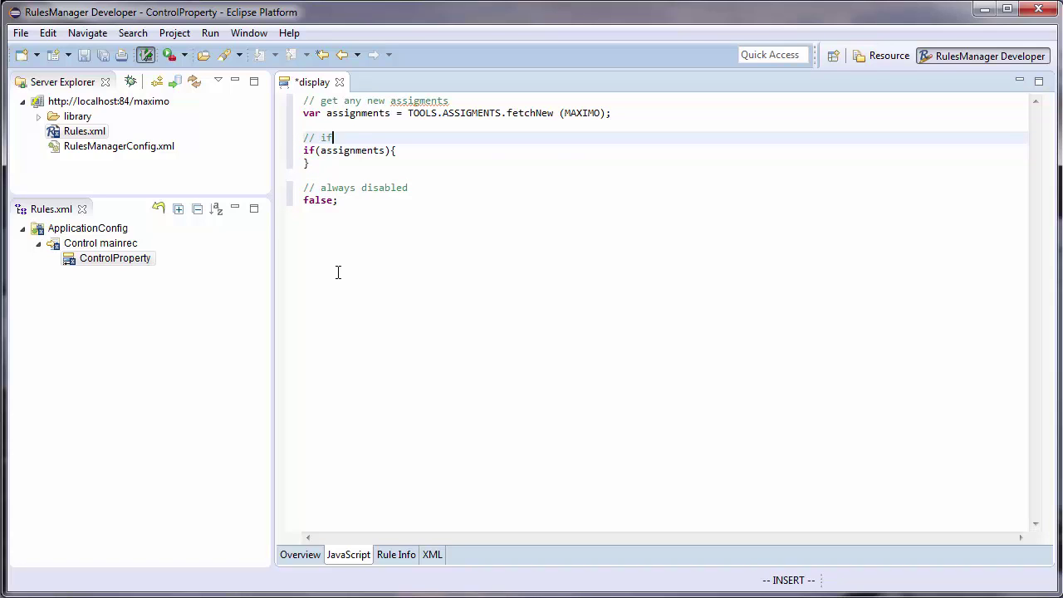
text( if there are any)
text(, notify users)
key(Escape)
key(j)
- Call TOOLS.ASSIGMENTS.notifyUser(MAXIMO, BROWSER, assignments) inside the if block
key(o)
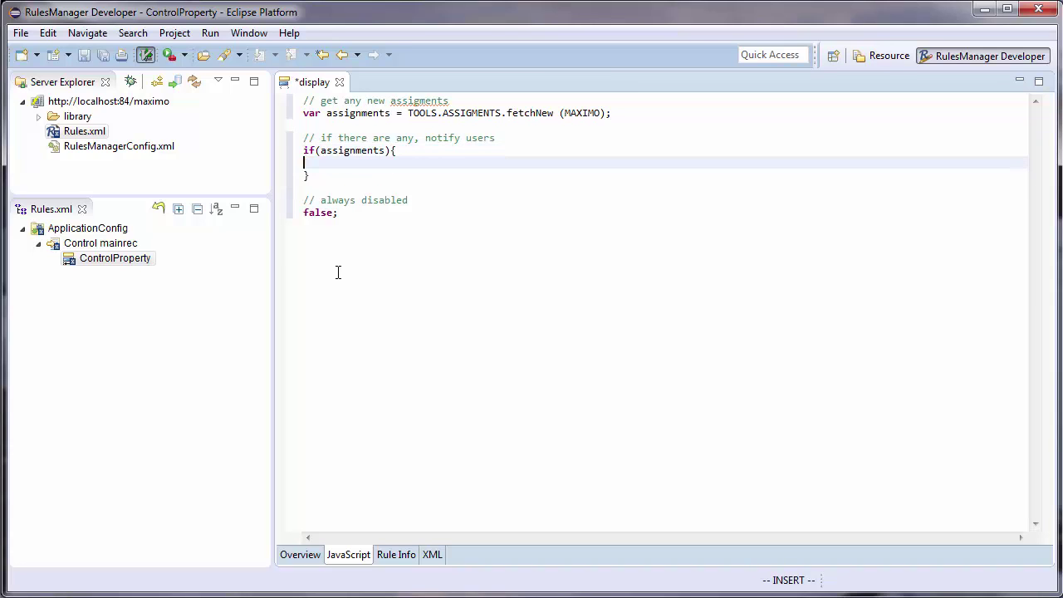
key(ctrl+space)
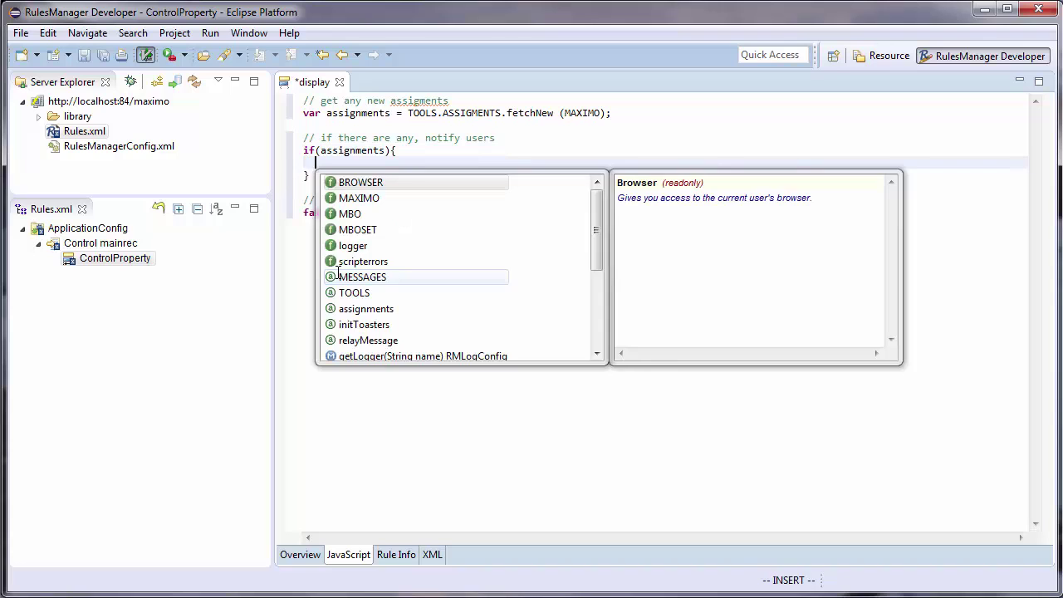
text(t)
key(Return)
text(.)
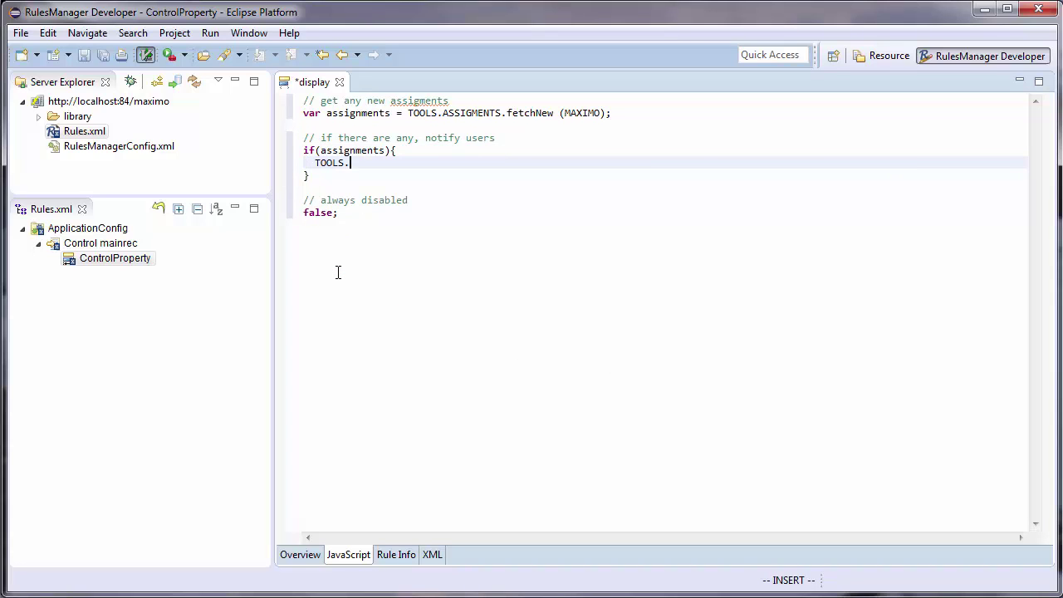
text(as)
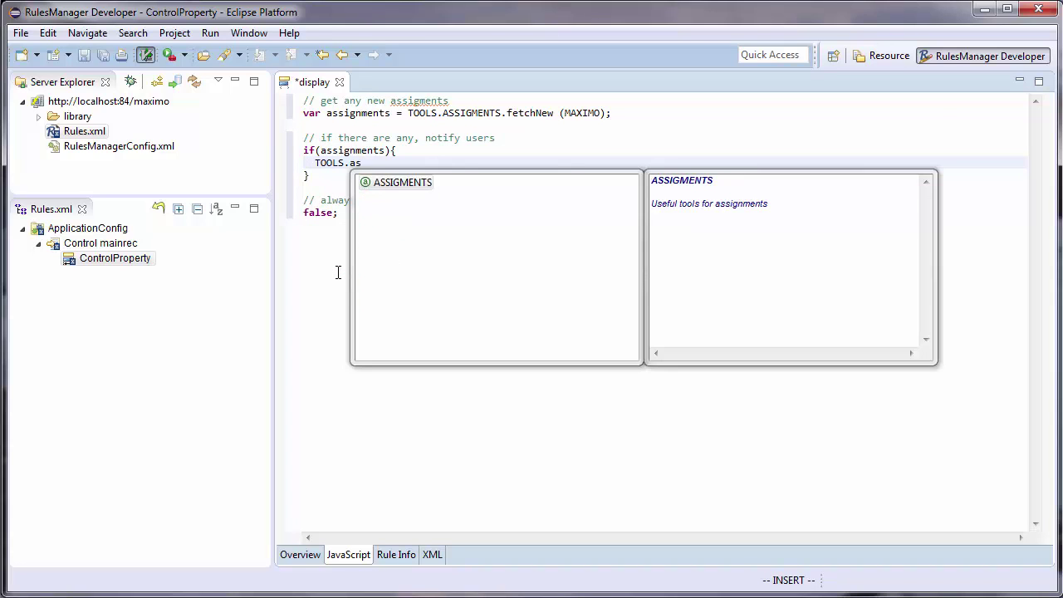
key(Return)
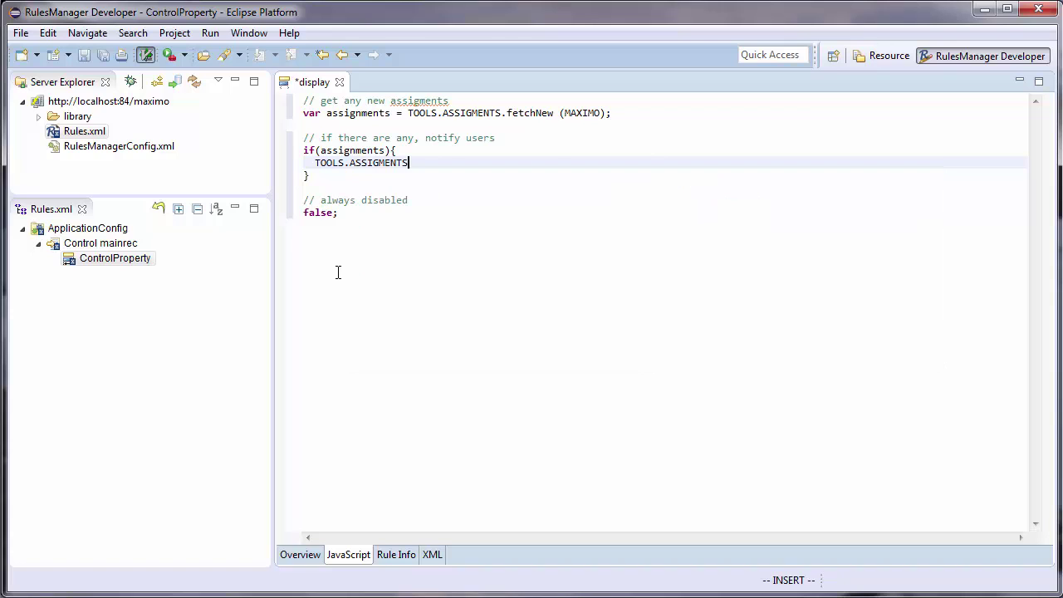
text(.n)
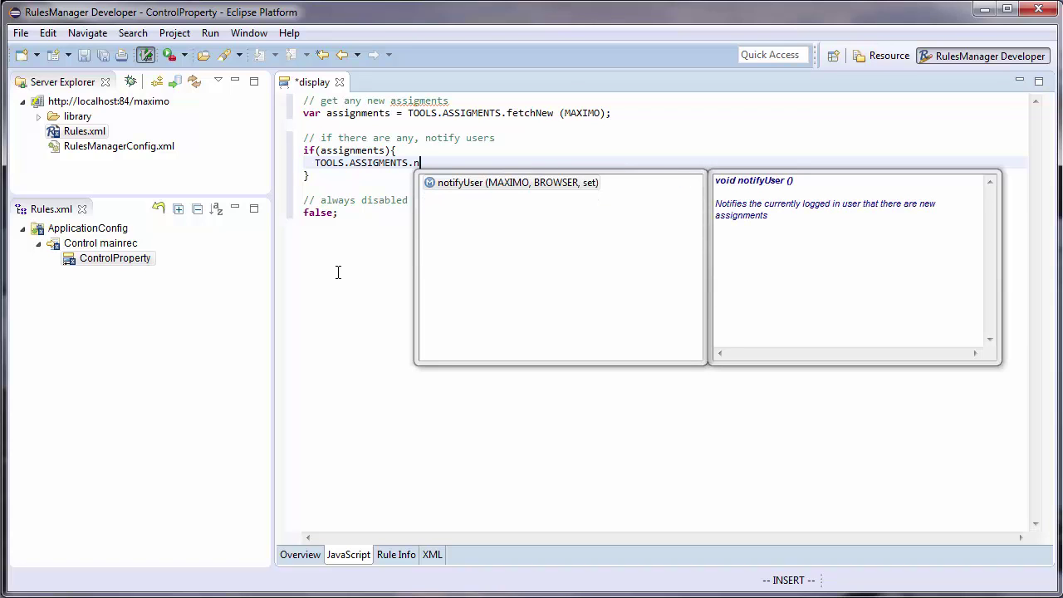
key(Return)
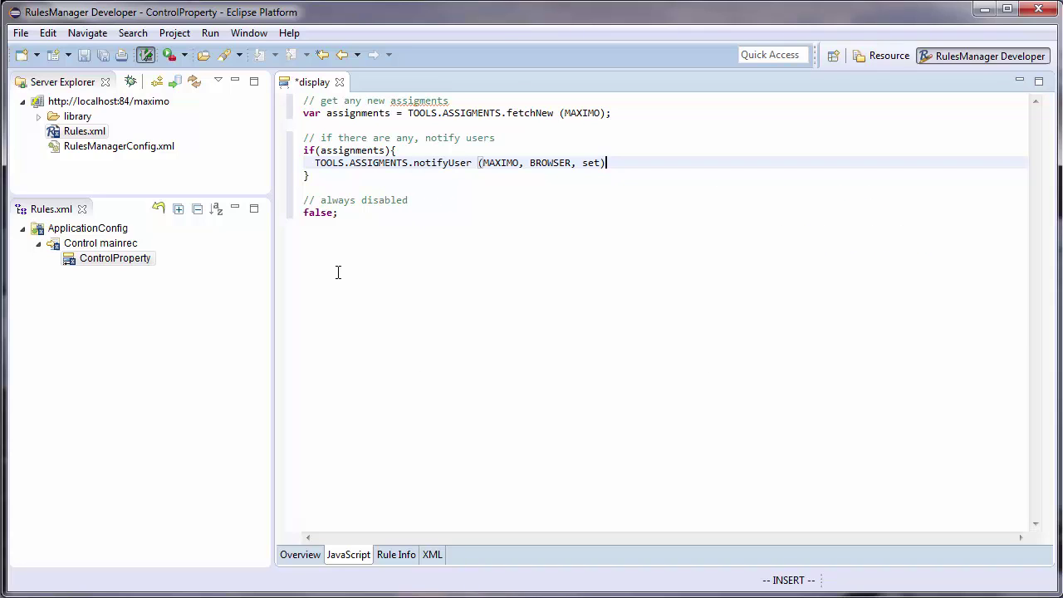
key(Escape)
text(b)
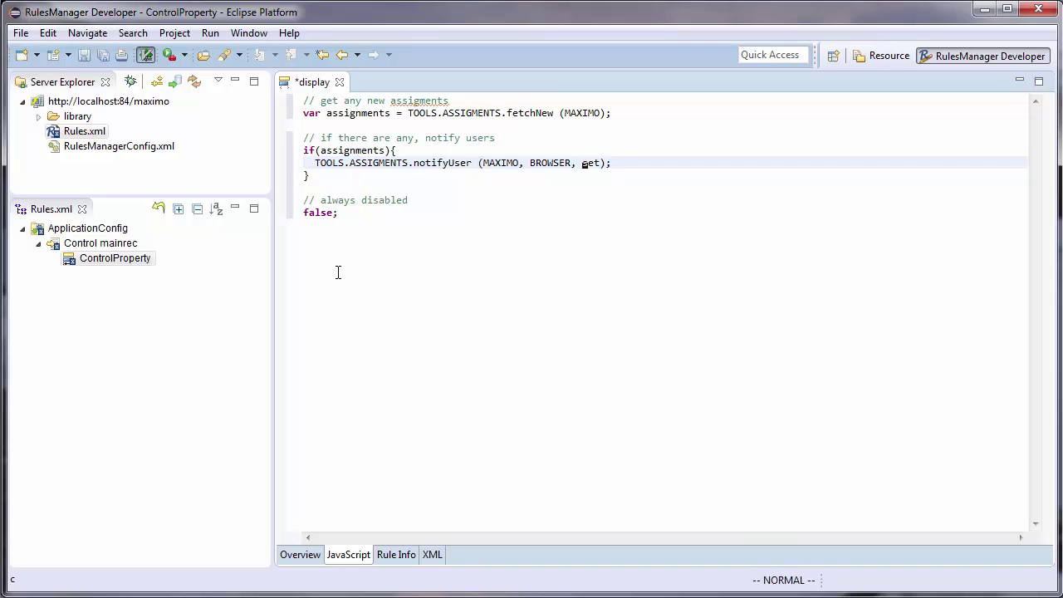
text(cwassignments)
key(Escape)
- Save the script and refresh Rules.xml from the server
key(ctrl+s)
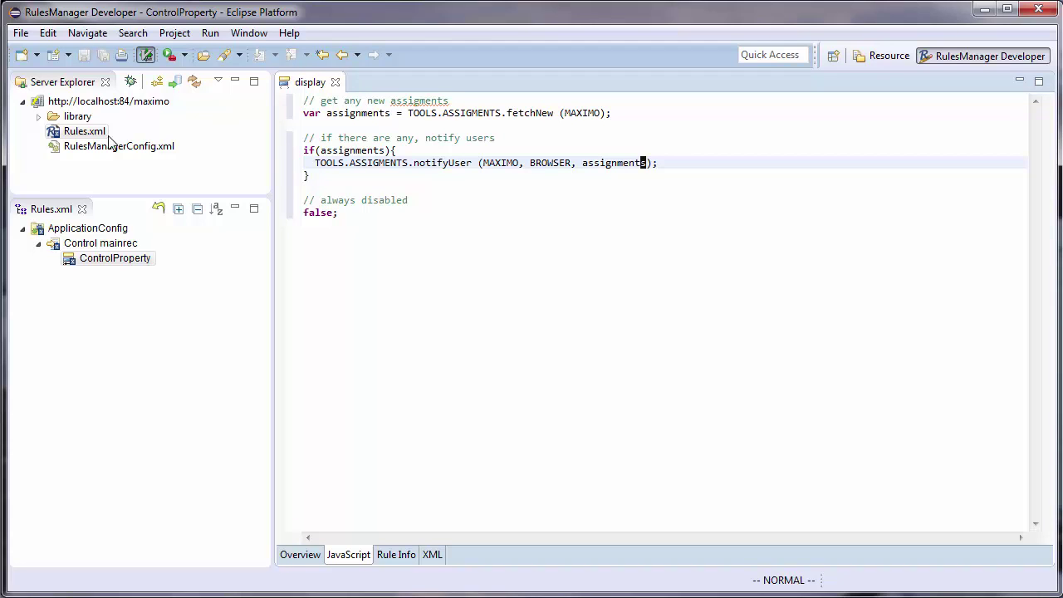
click(88, 131)
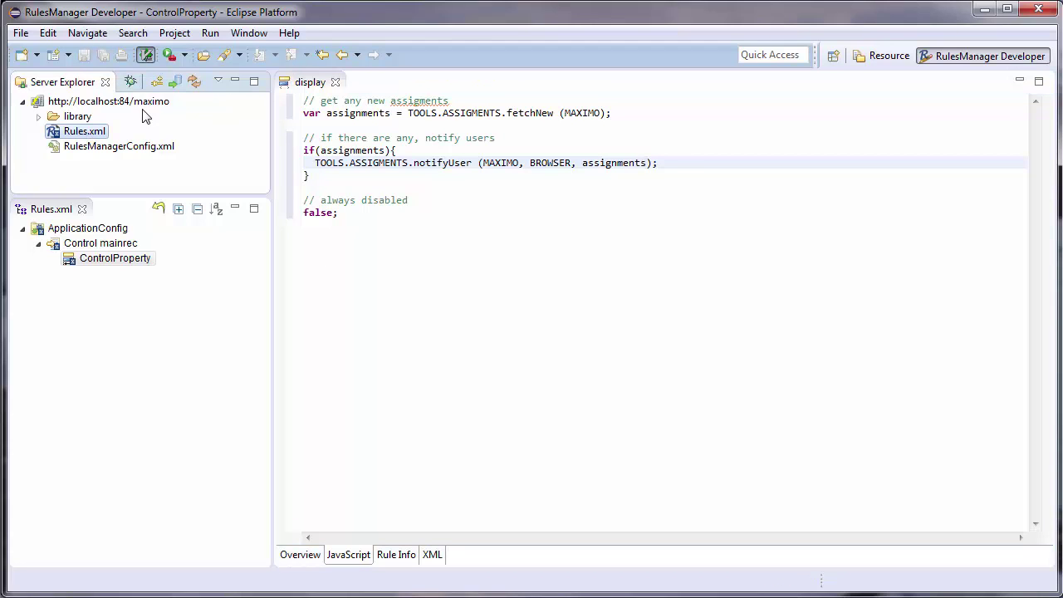
click(196, 84)
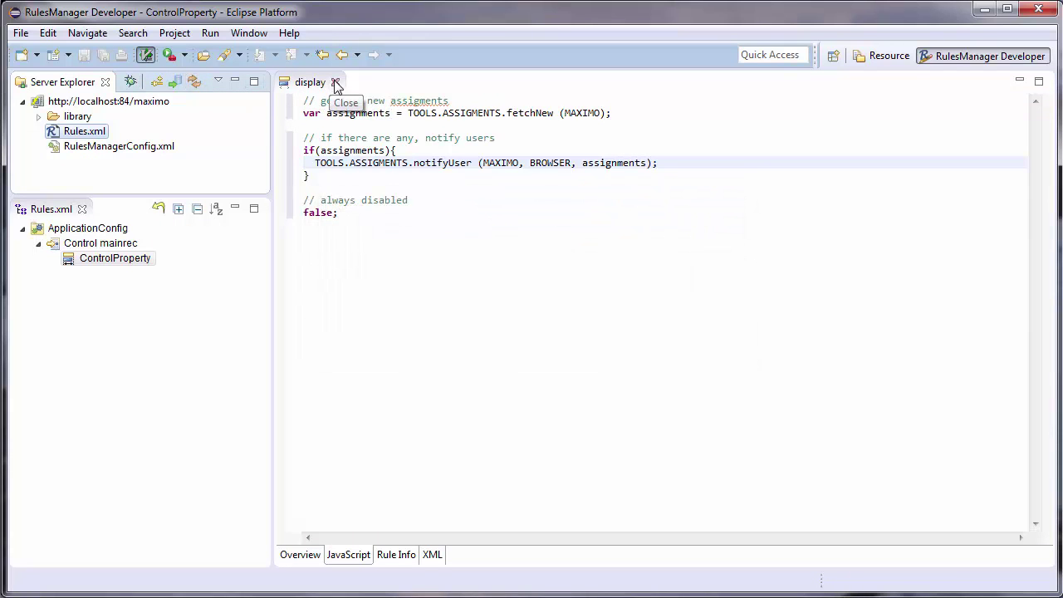
- Open Maximo in the internal browser and go to Work Order Tracking
right_click(113, 104)
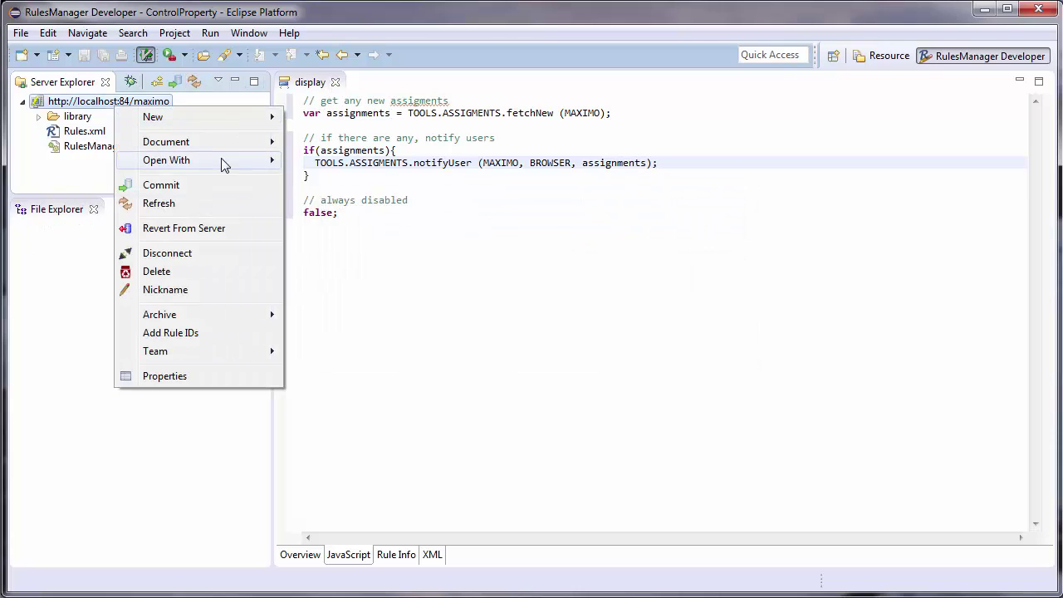
mouse_move(223, 160)
click(336, 165)
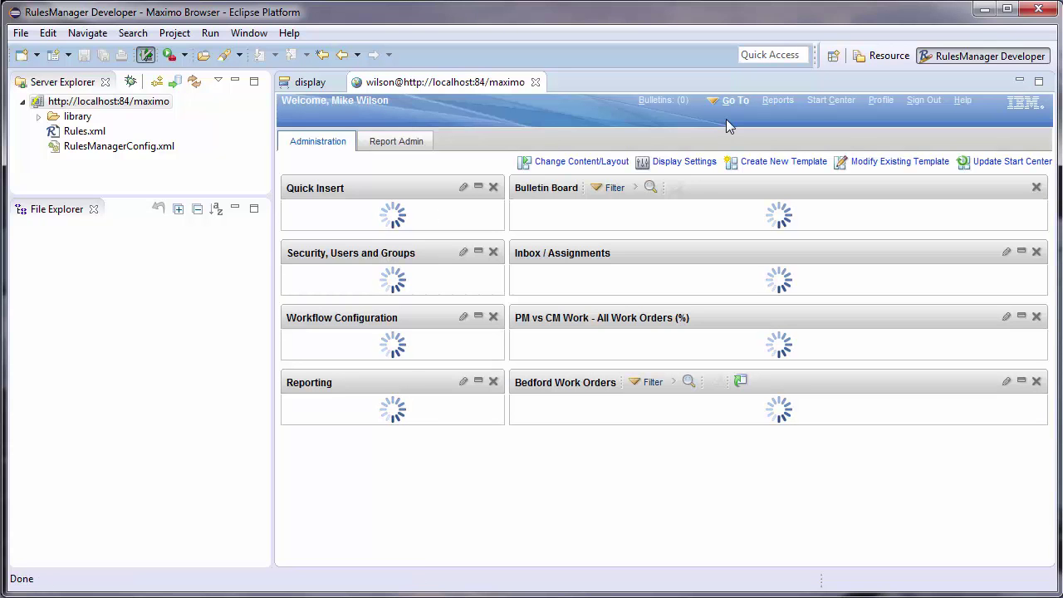
click(735, 100)
mouse_move(784, 455)
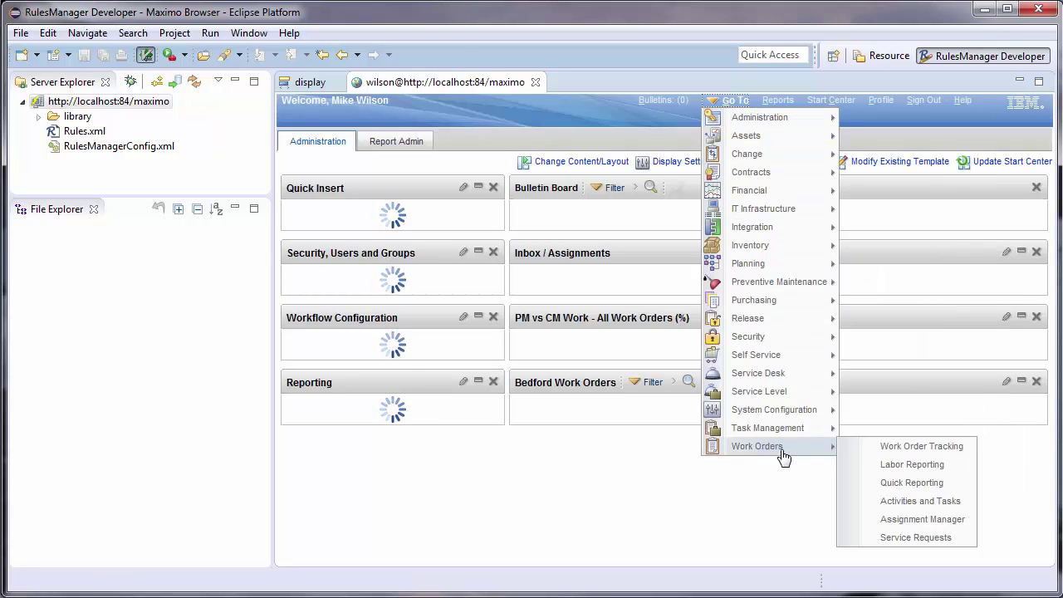
click(892, 447)
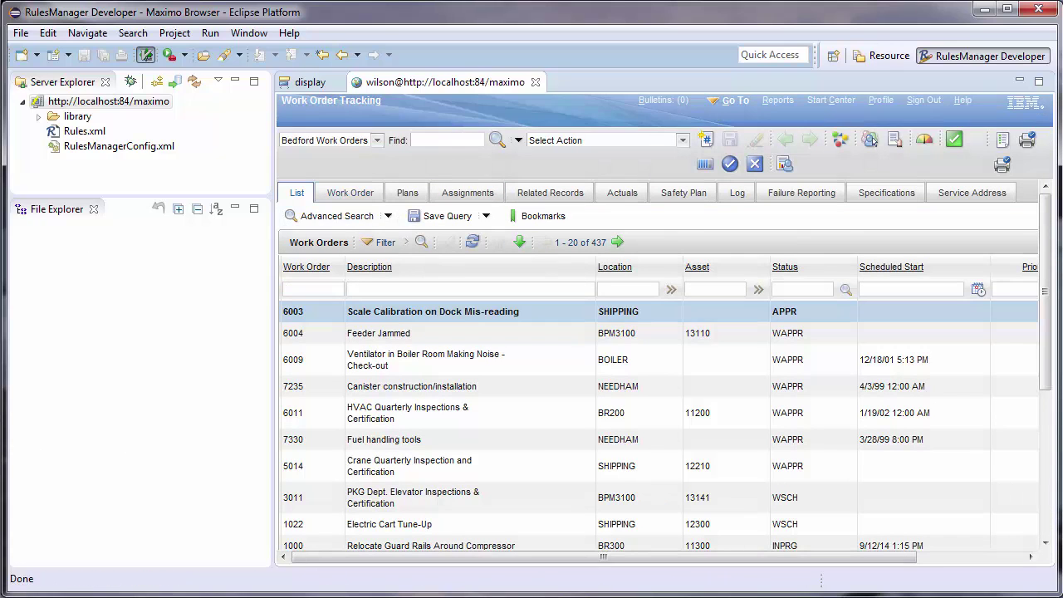
- Open work order 6003 and step through records to work order 3011
click(870, 140)
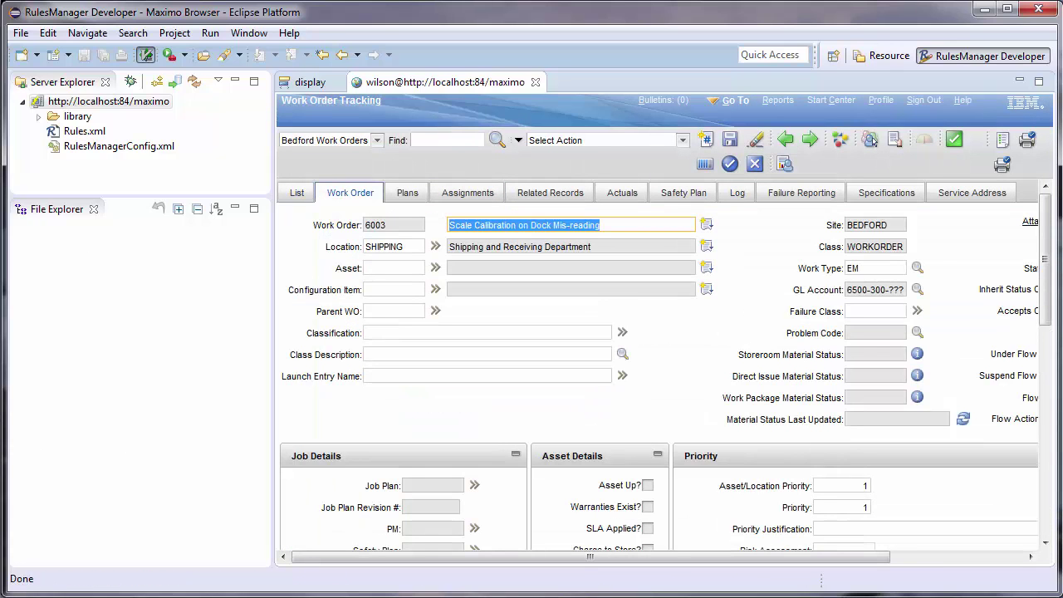
click(809, 140)
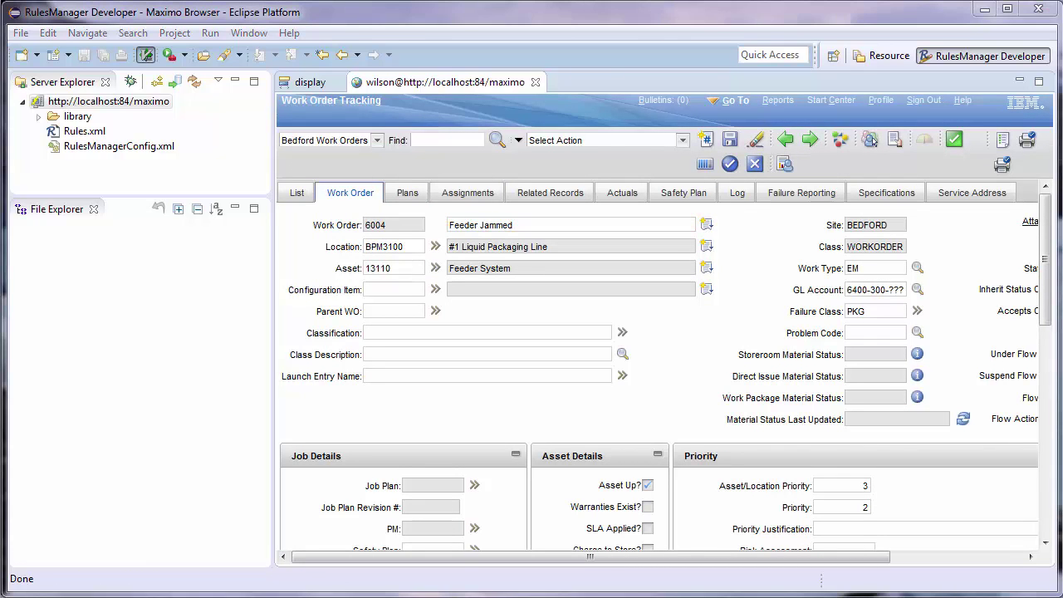
click(870, 139)
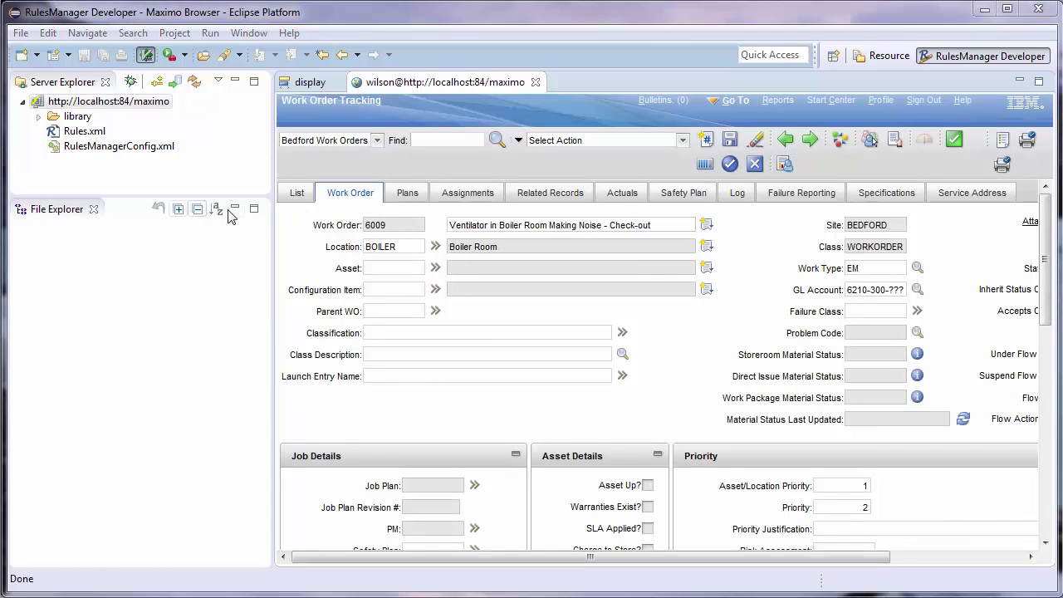
click(811, 143)
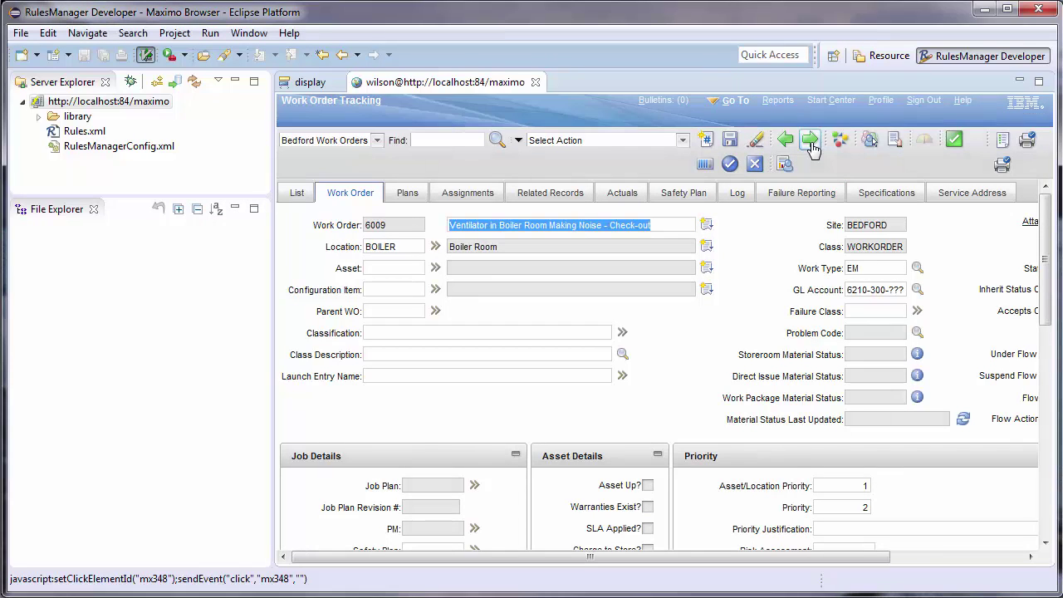
click(811, 143)
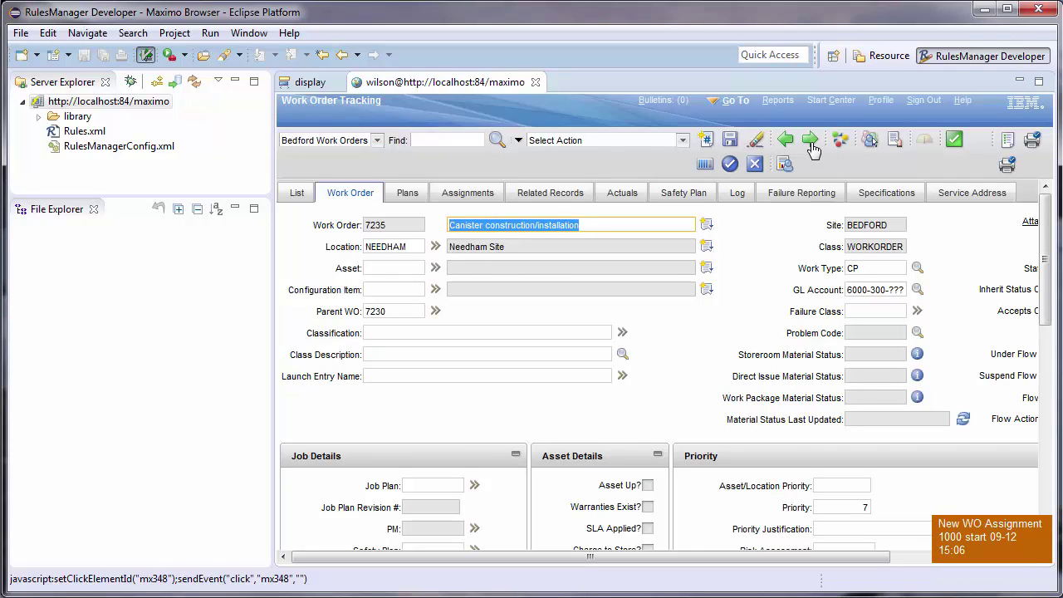
click(811, 143)
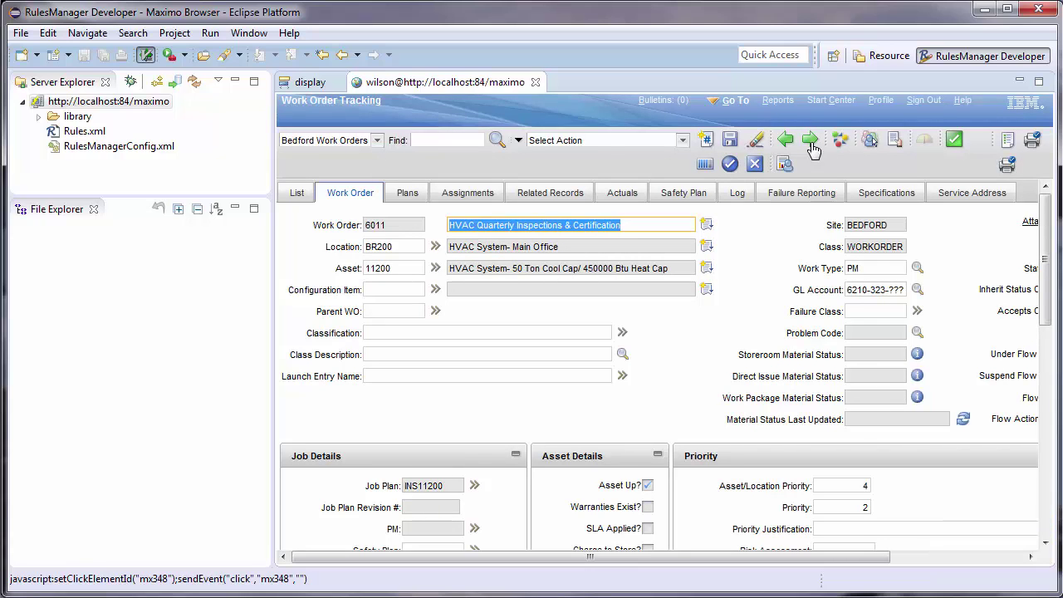
click(811, 141)
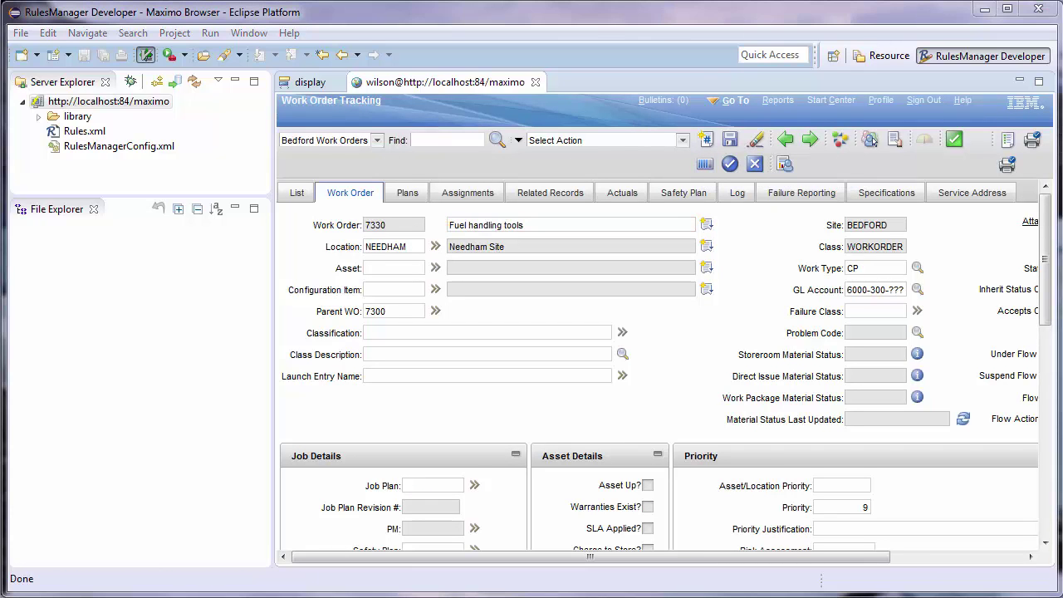
click(810, 141)
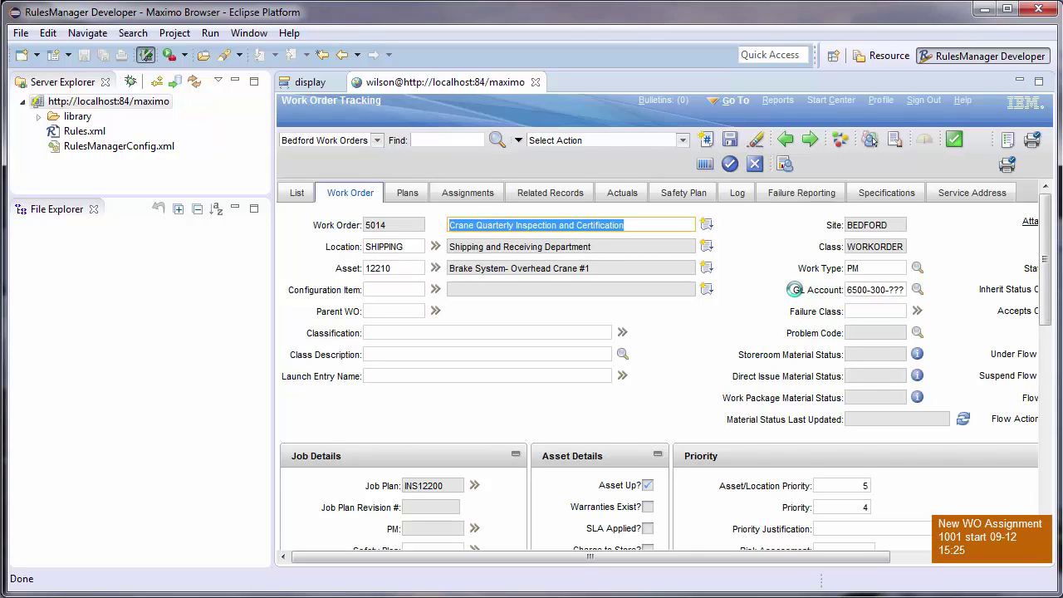
click(809, 142)
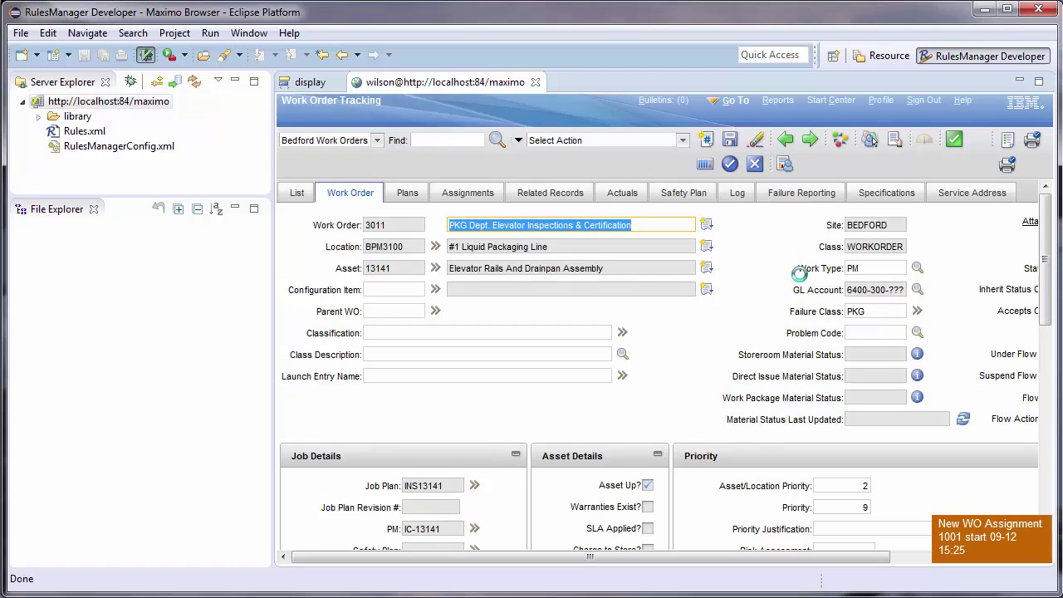
- Append 's' to work order 3011's description, then clear the change without saving
click(641, 228)
text(s)
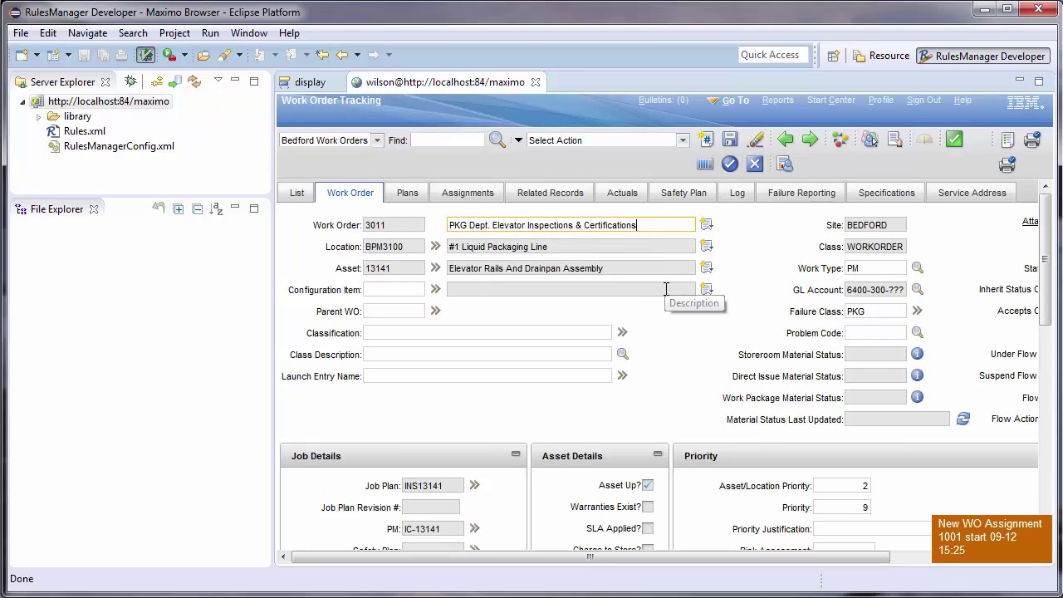
key(Tab)
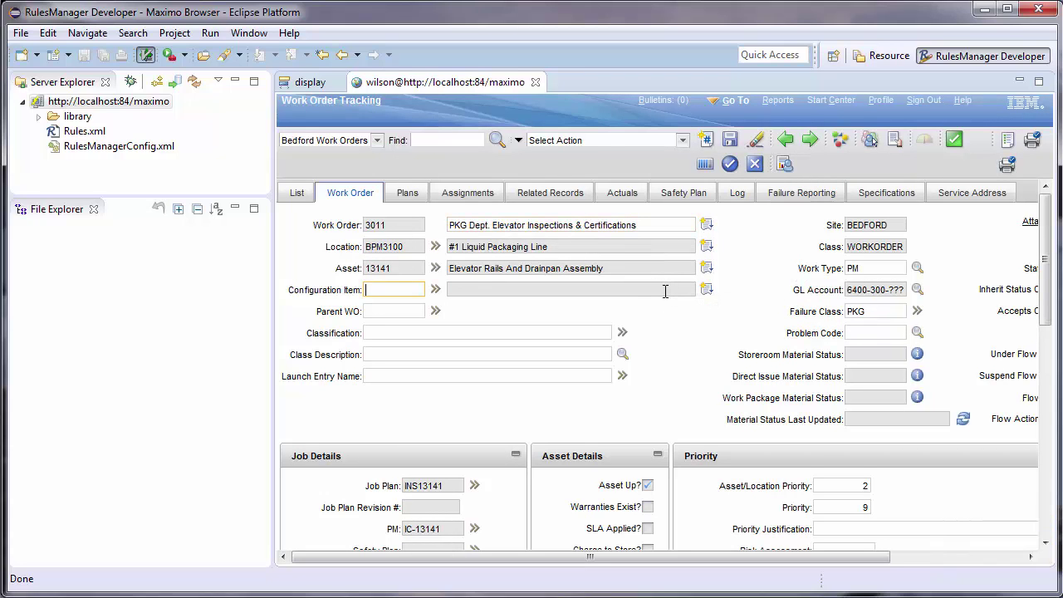
click(756, 139)
click(719, 365)
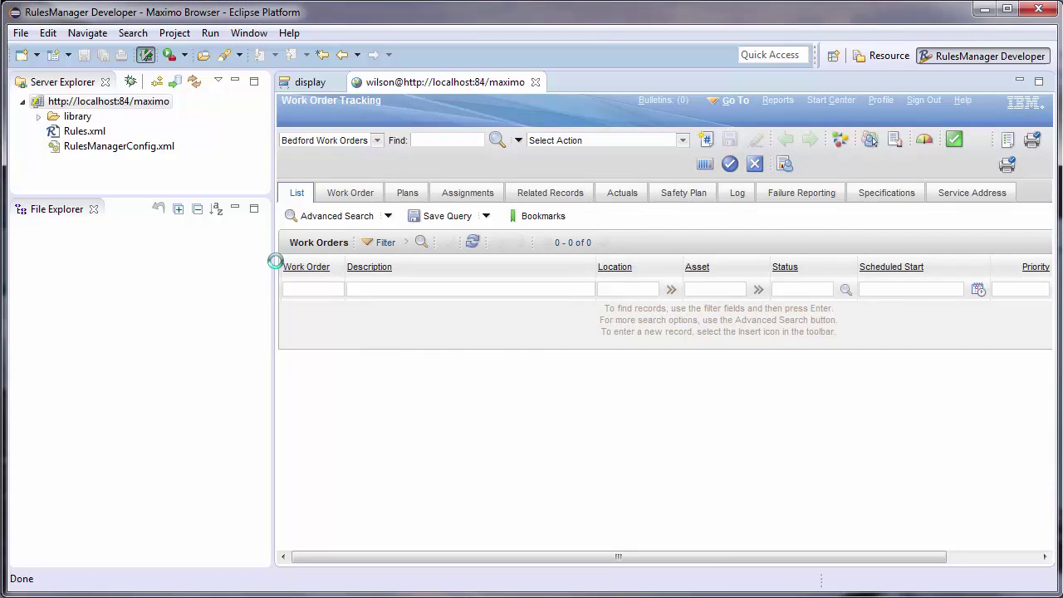
- Create a new work order described 'test' with work type EM, then close the Maximo browser
click(296, 193)
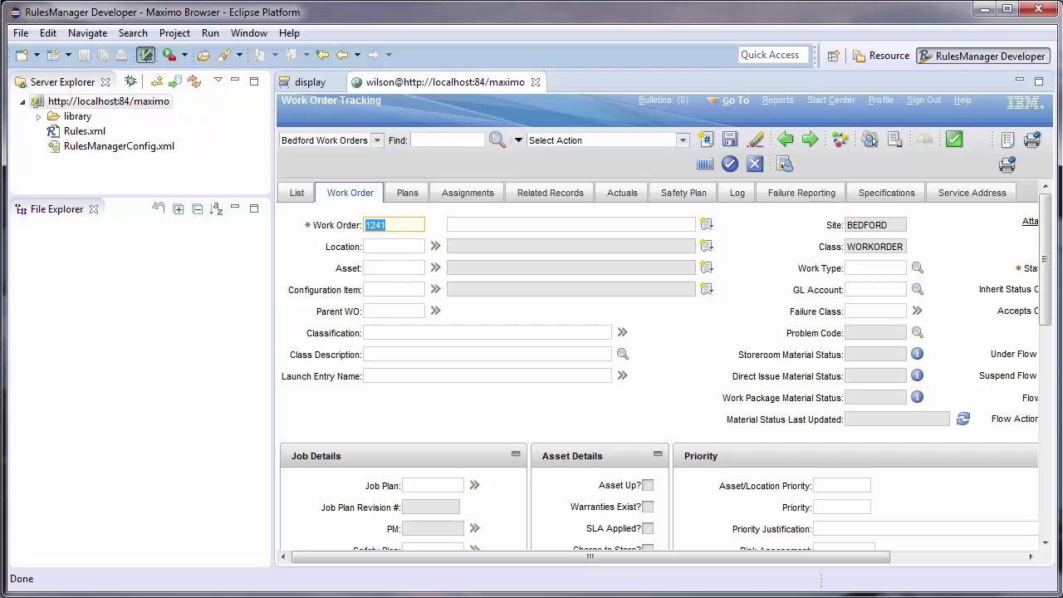
click(478, 226)
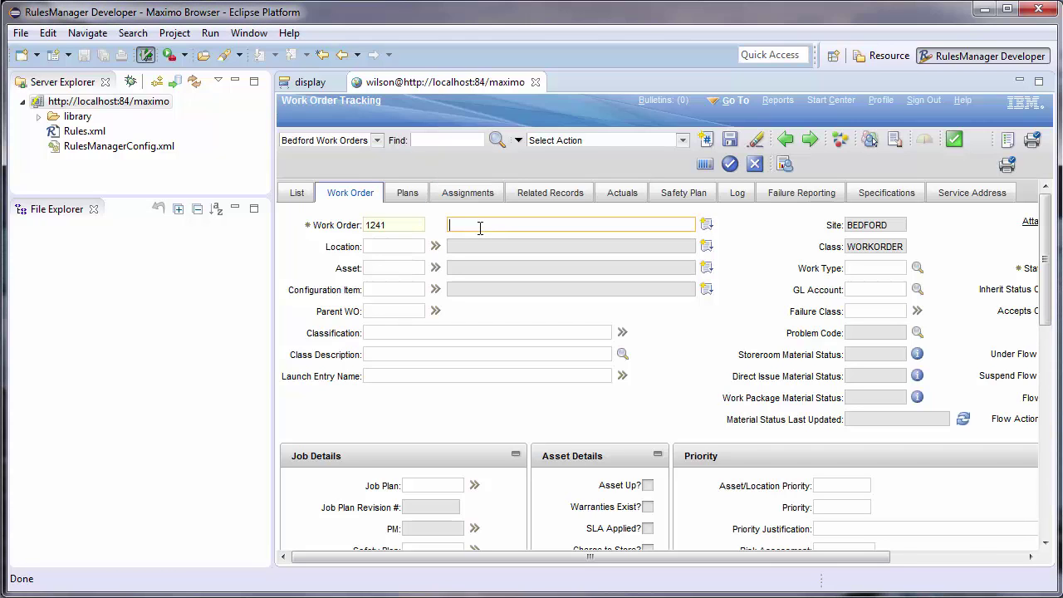
text(test)
click(856, 269)
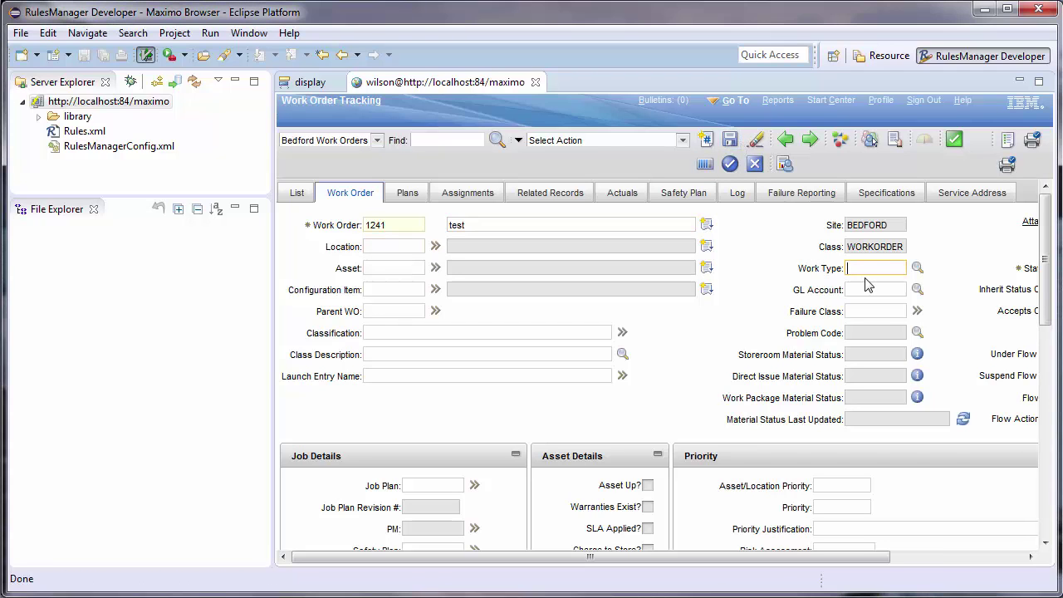
text(EM)
key(Tab)
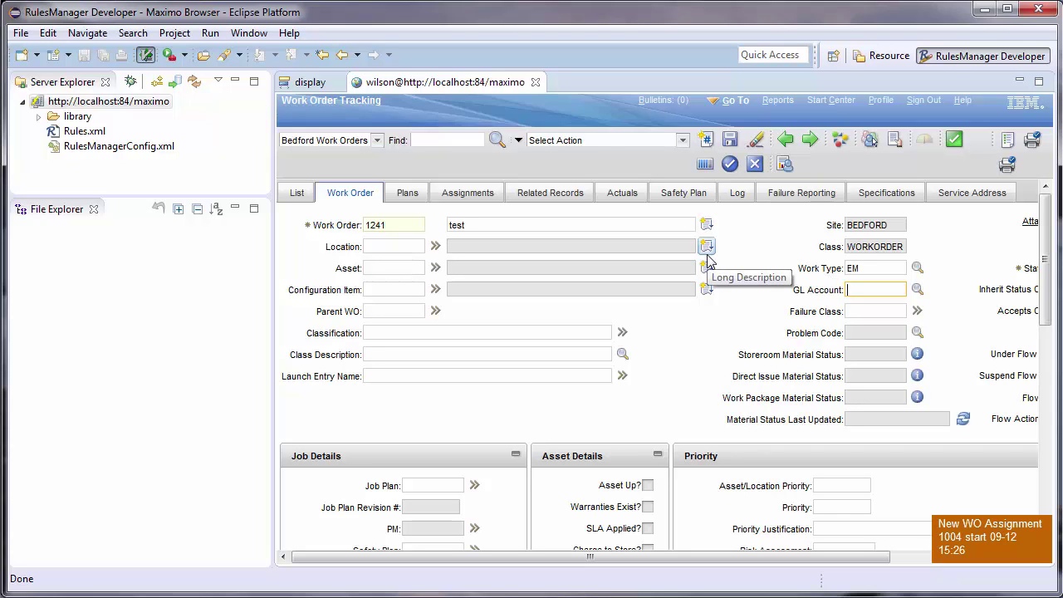
click(772, 245)
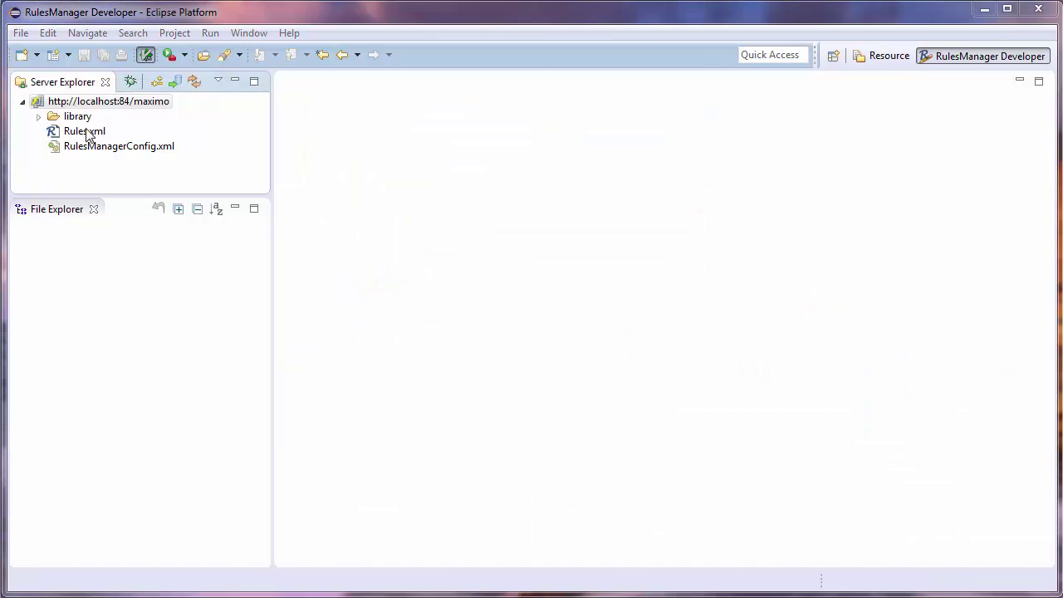
click(85, 132)
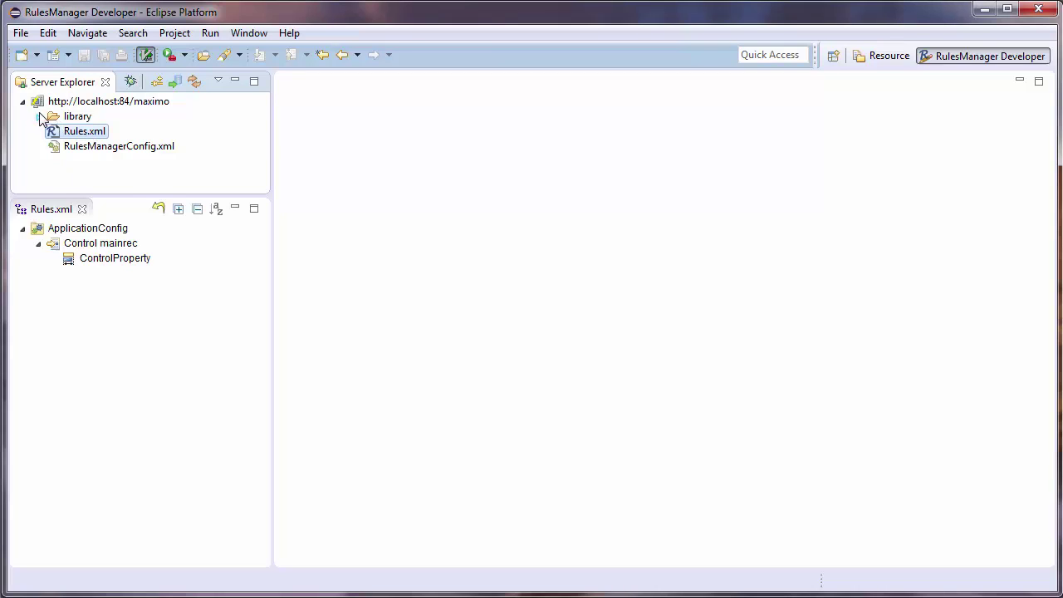
- Open tools.js from the library and inspect the fetchNew function
click(37, 116)
double_click(102, 163)
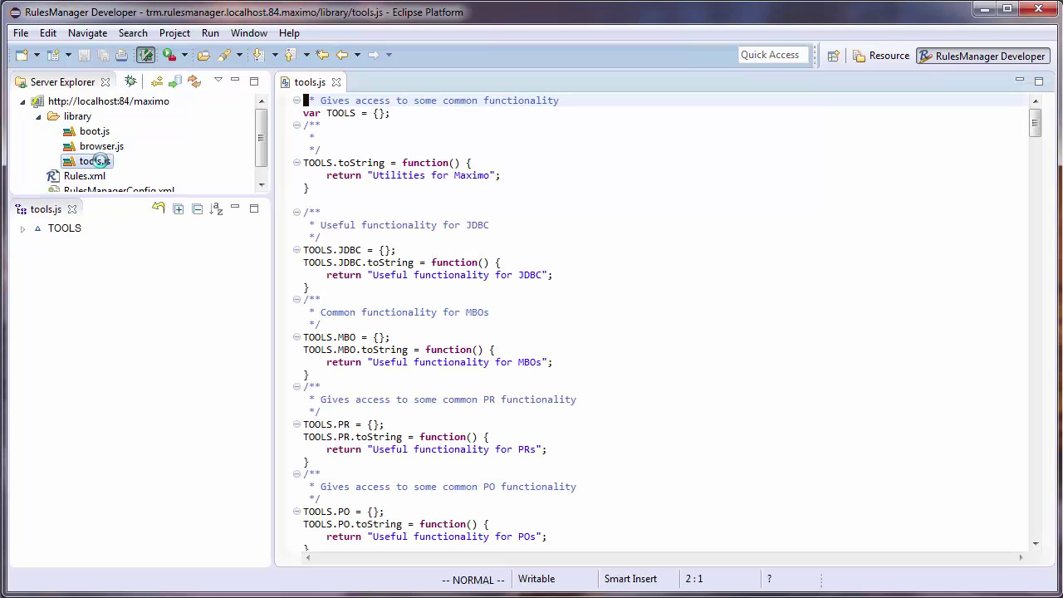
click(23, 230)
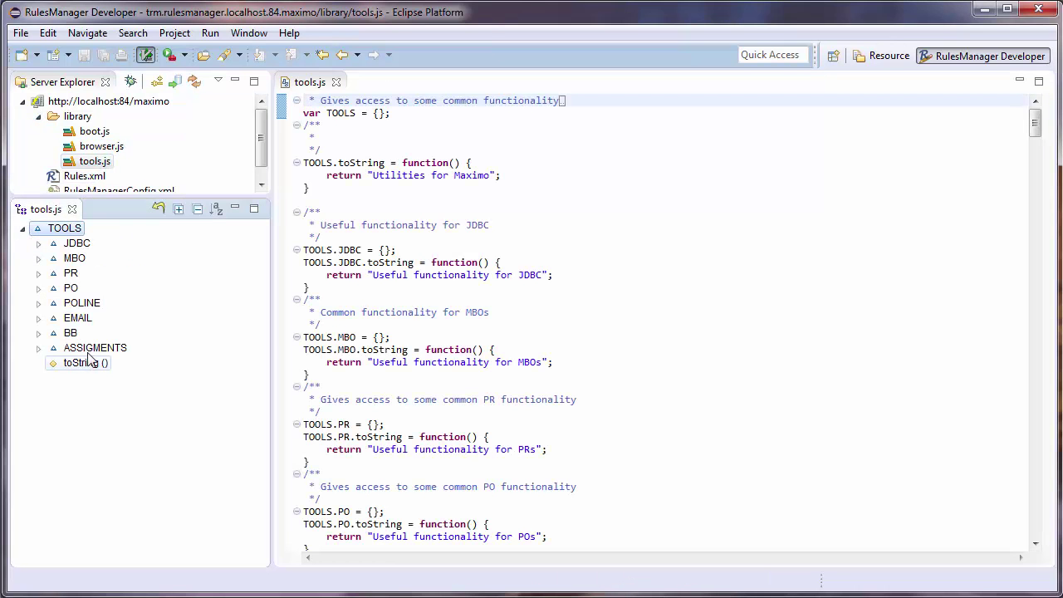
click(731, 312)
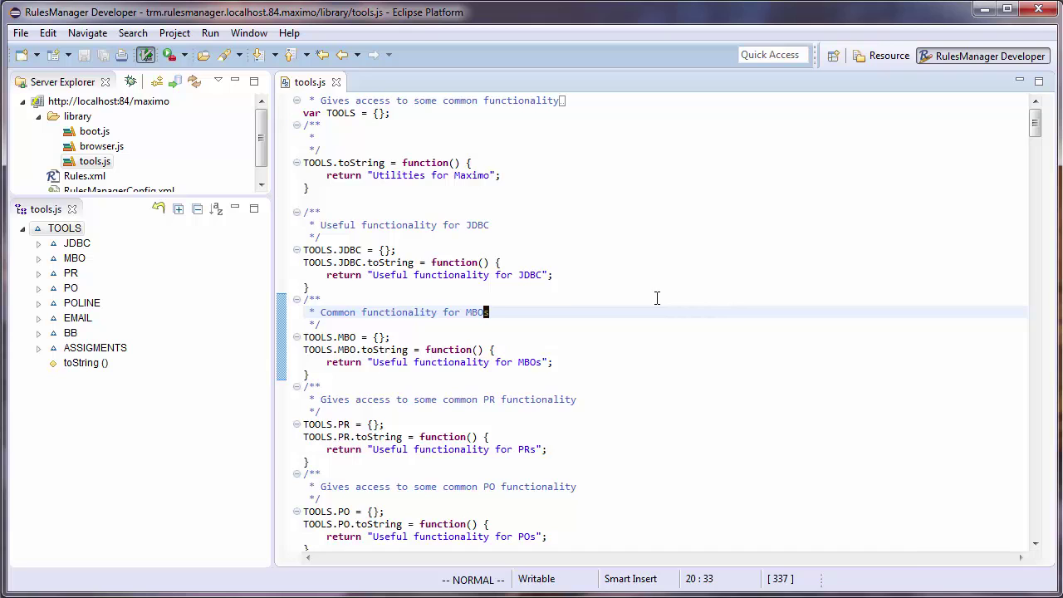
key(shift+g)
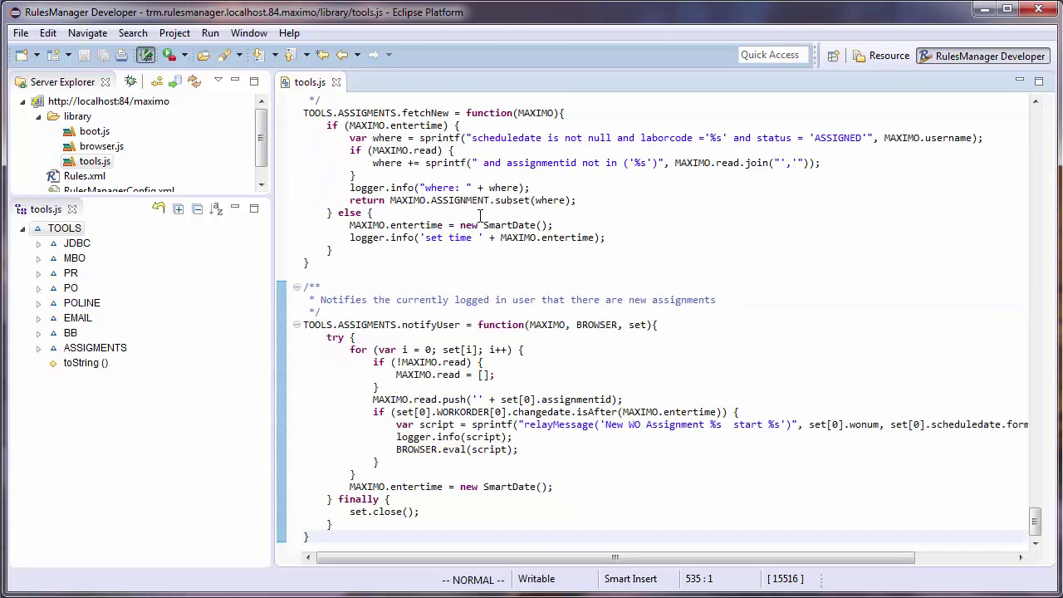
scroll(480, 215, up, 1)
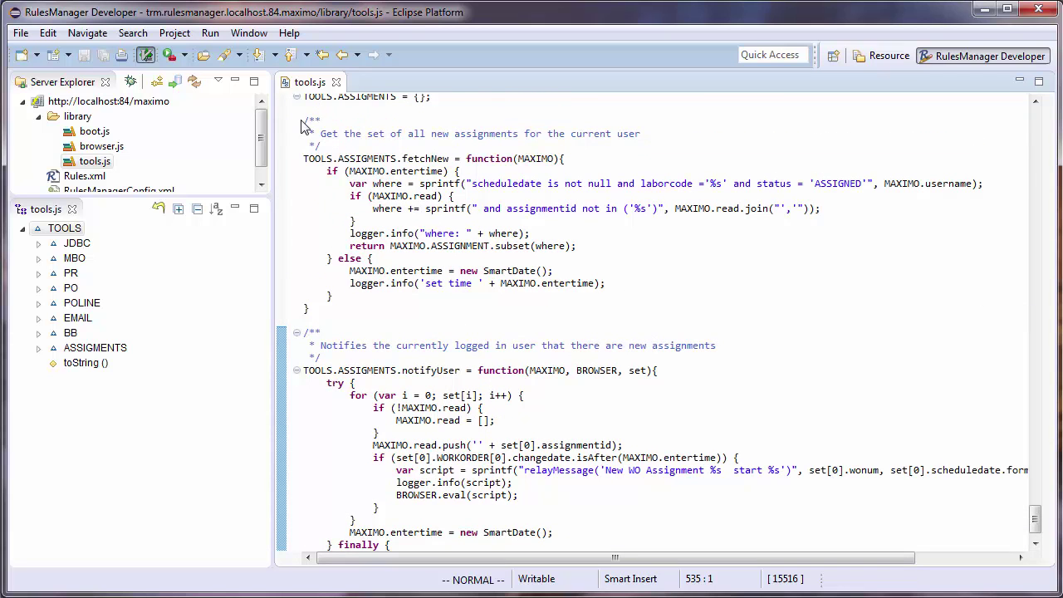
click(355, 312)
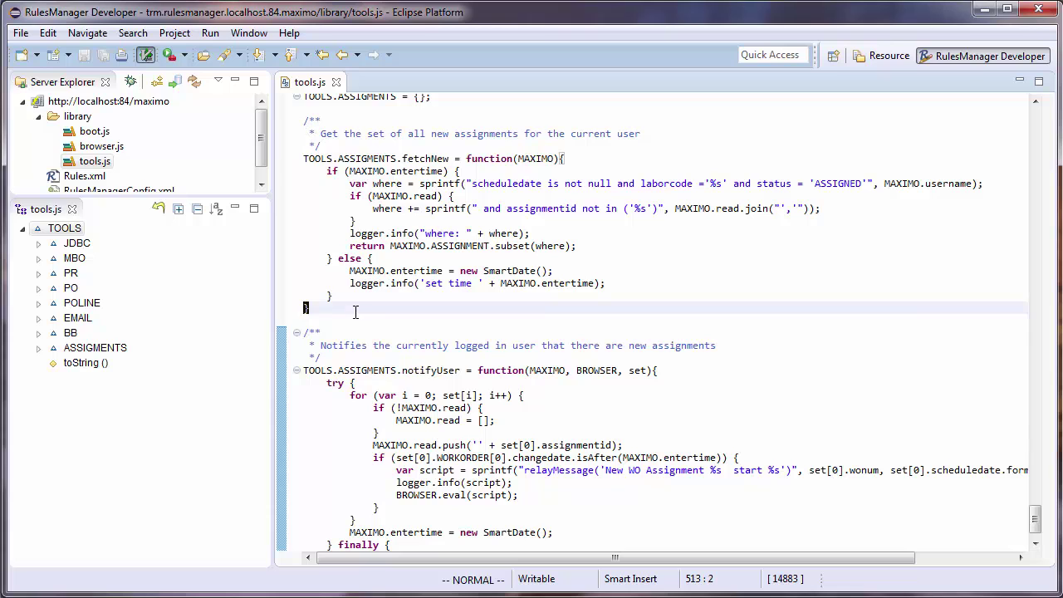
click(422, 159)
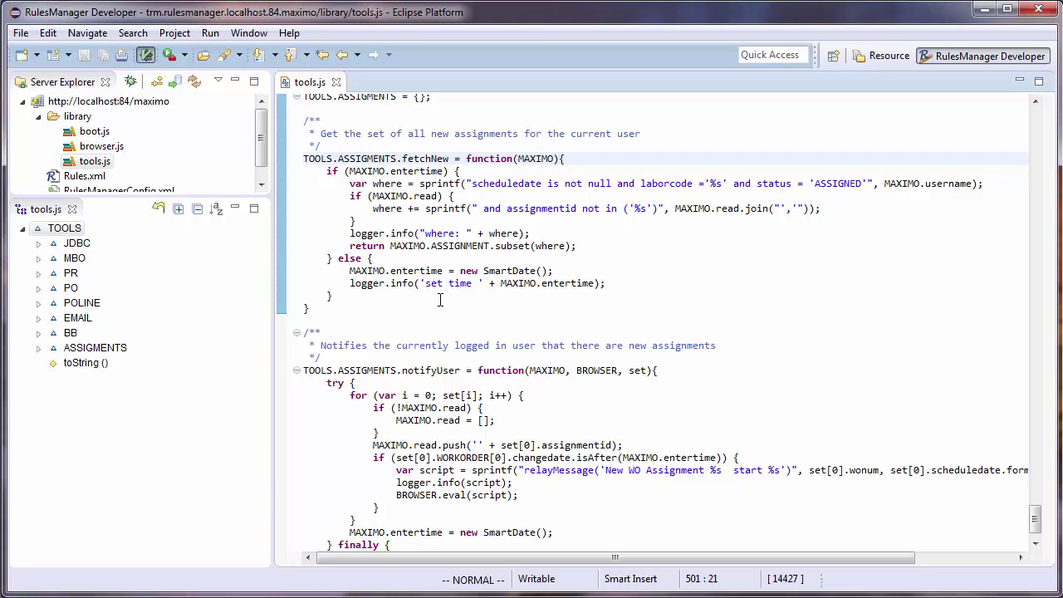
- Inspect notifyUser and select its relayMessage notification block
click(426, 370)
scroll(498, 421, down, 1)
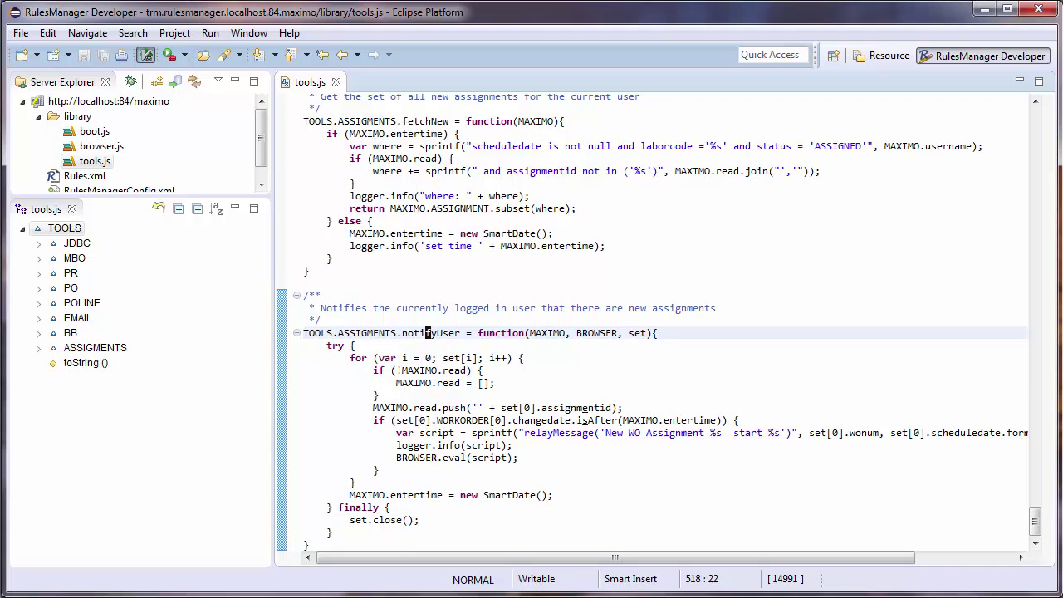
double_click(488, 457)
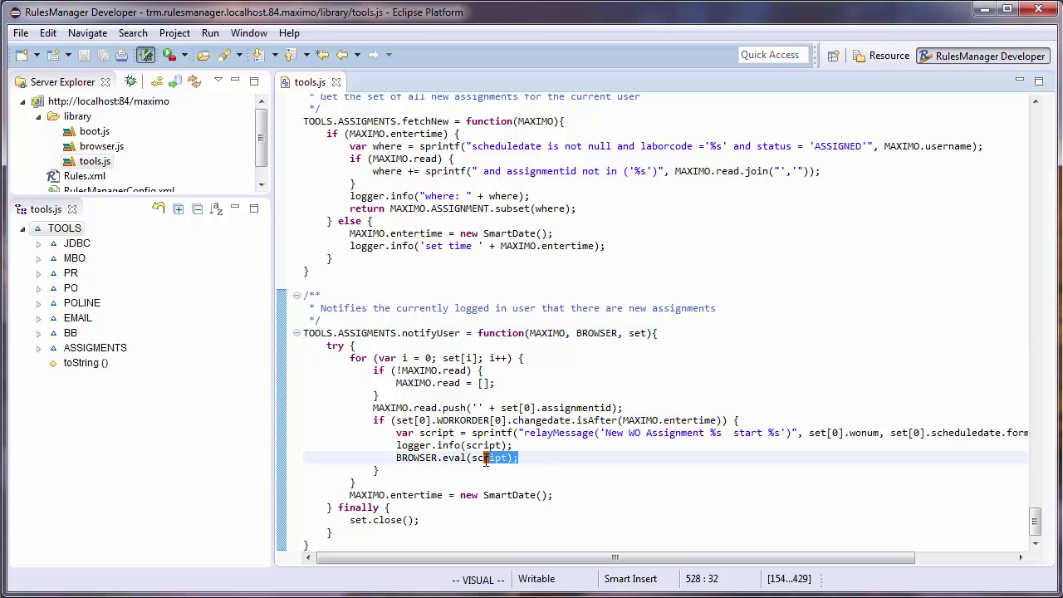
key(i)
key(braceleft)
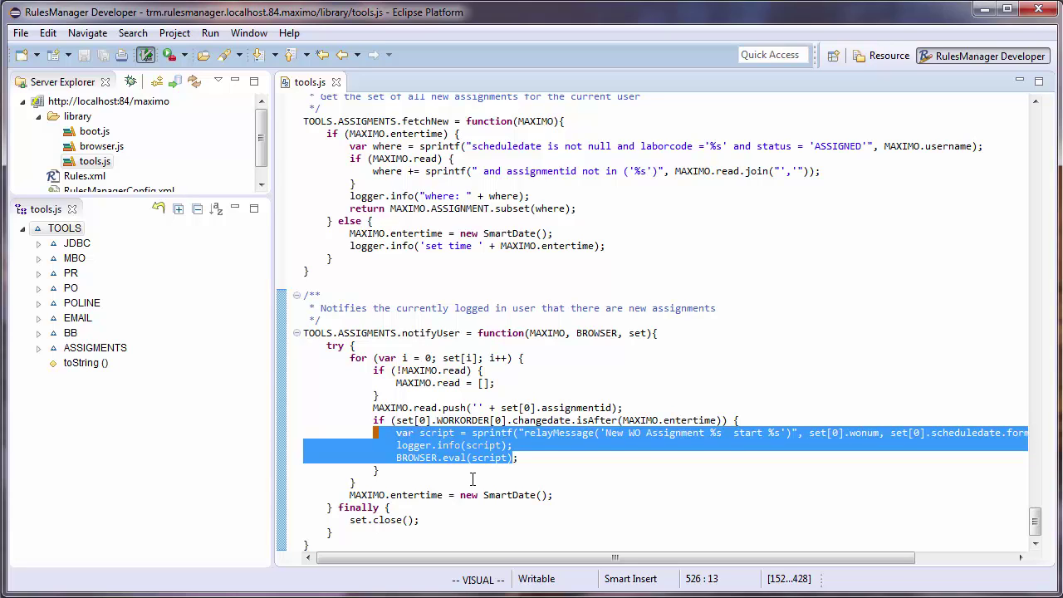
key(Escape)
key(k)
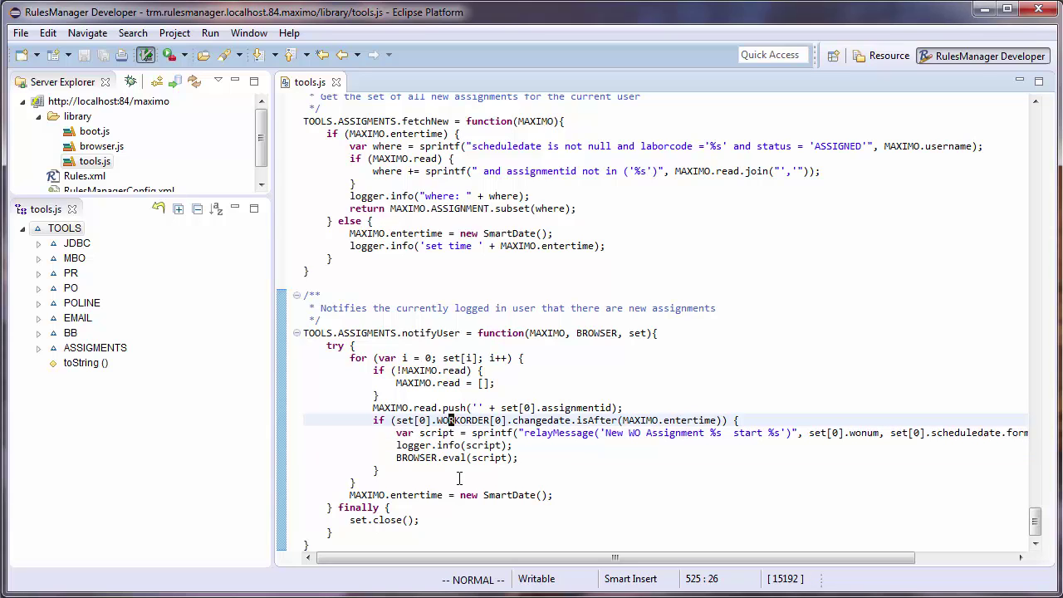
- Open the library's browser.js and locate relayMessage, noting the info toaster's duration setting
double_click(102, 147)
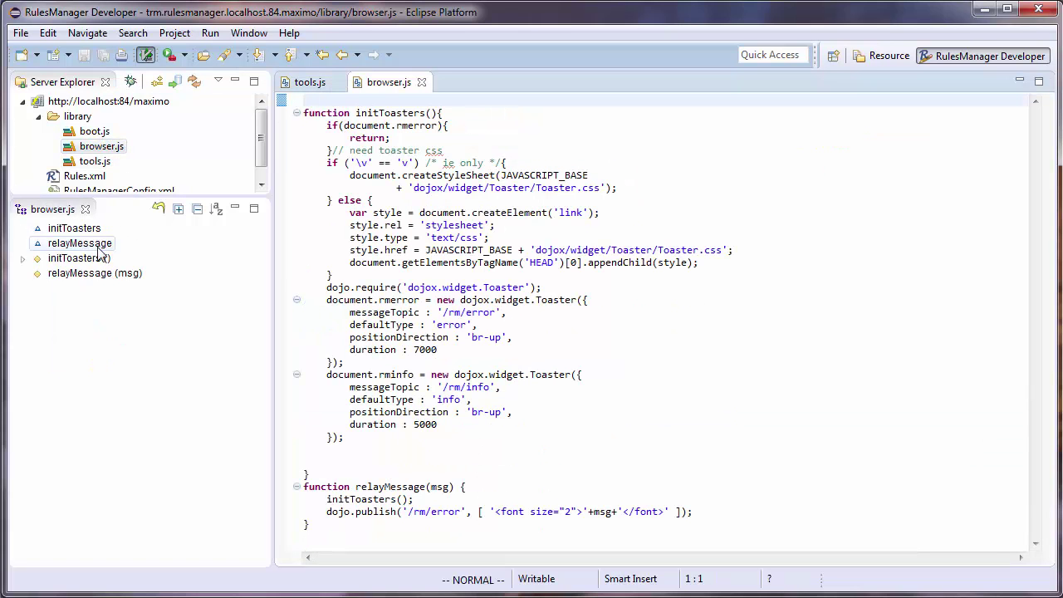
click(80, 243)
click(589, 425)
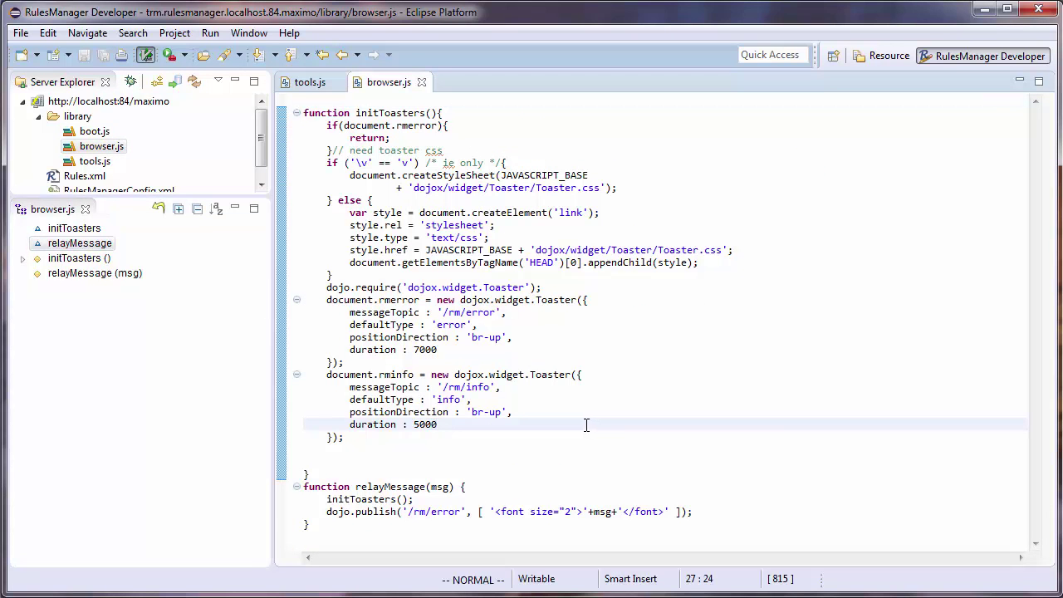
- Inspect relayMessage's code after initToasters, including its dojo.publish of the message to /rm/error
click(428, 487)
click(435, 499)
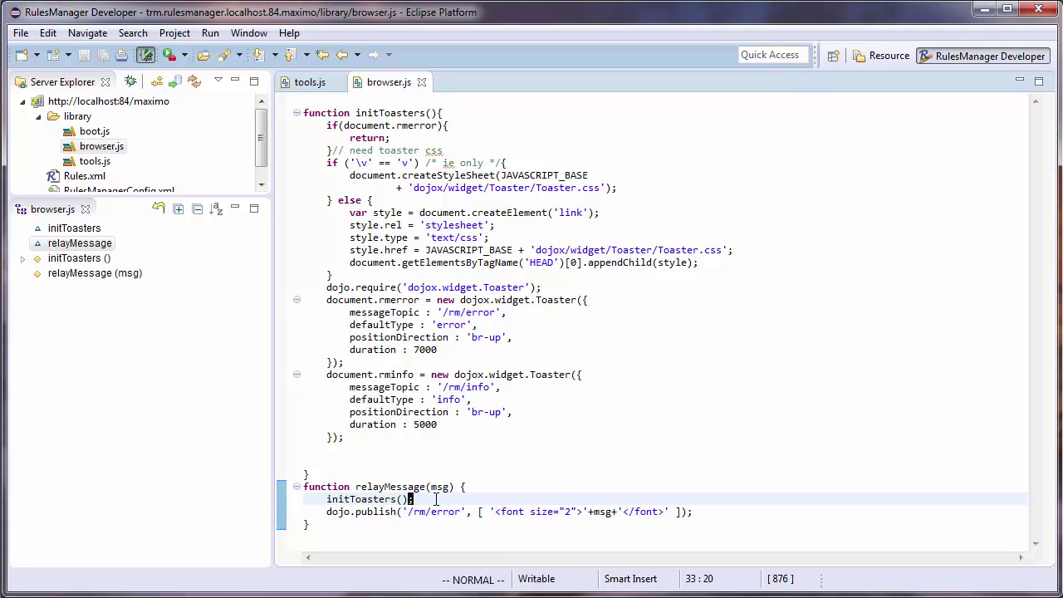
click(486, 511)
click(494, 488)
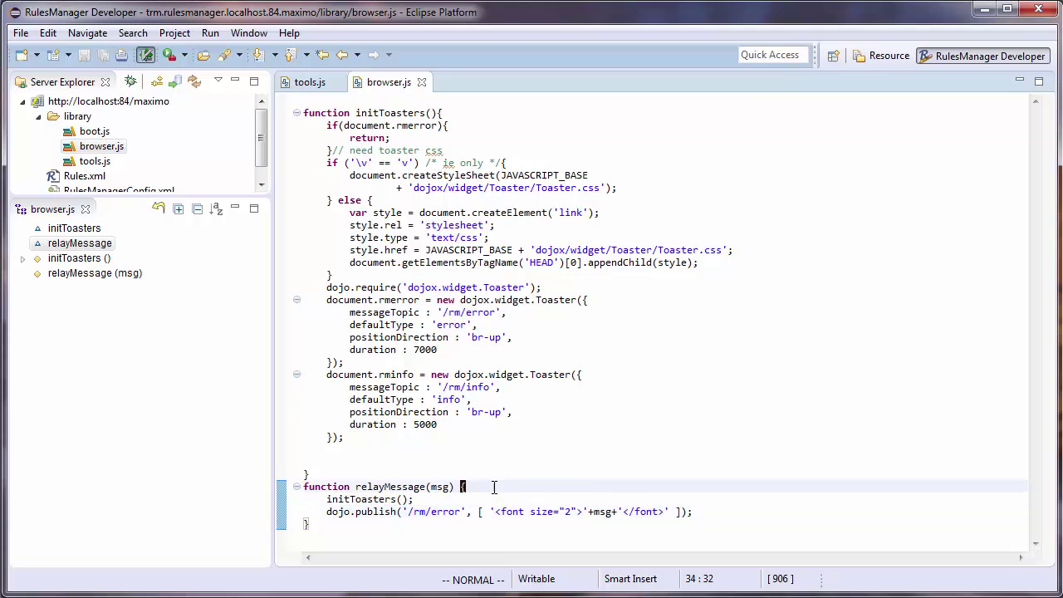